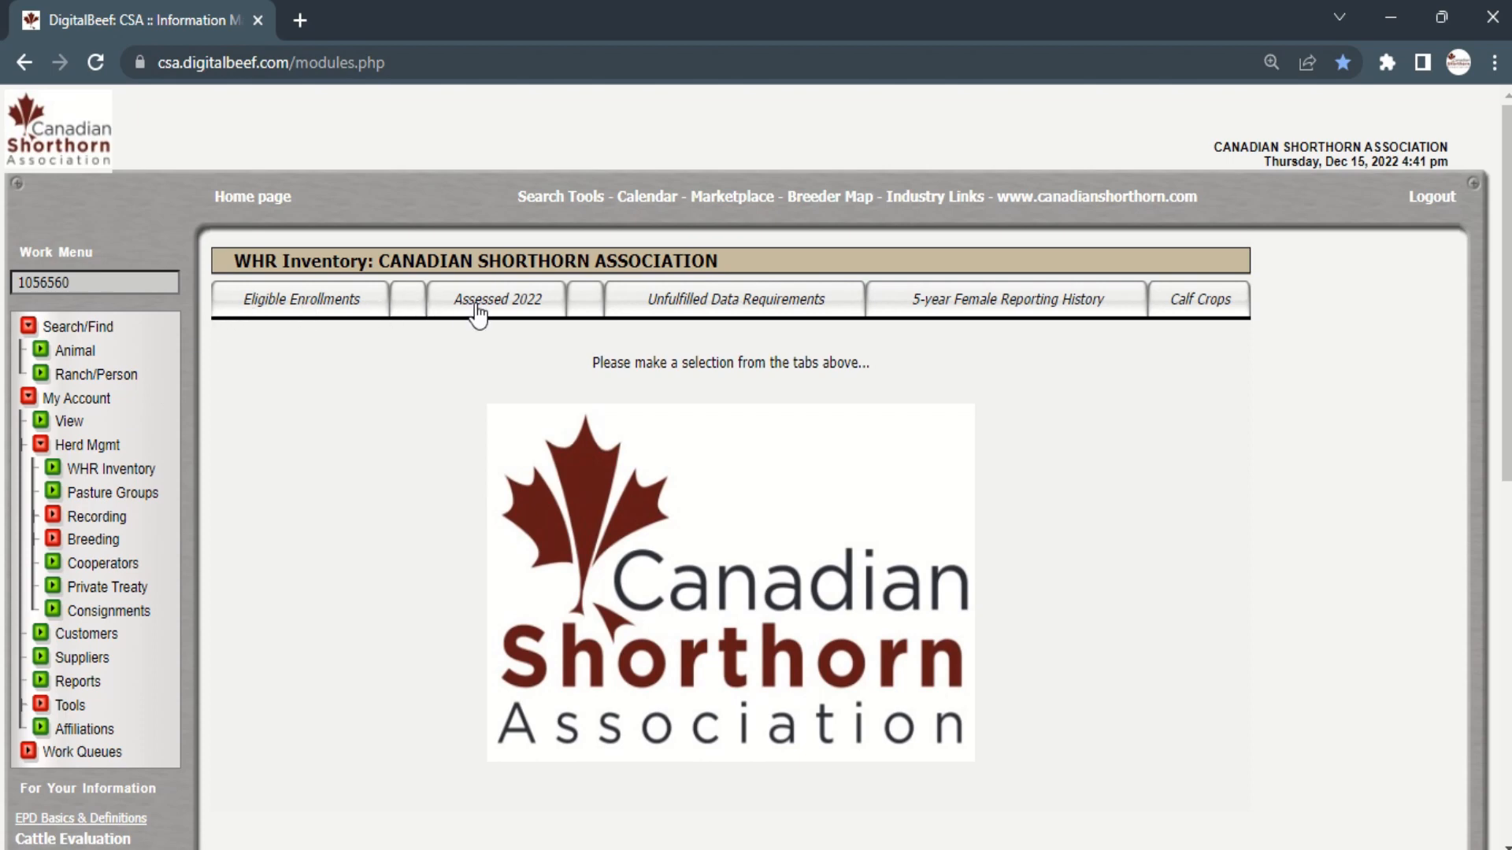
View the females assessed for 2022, sorting the list by registration number, animal name and date of birth
left_click(549, 314)
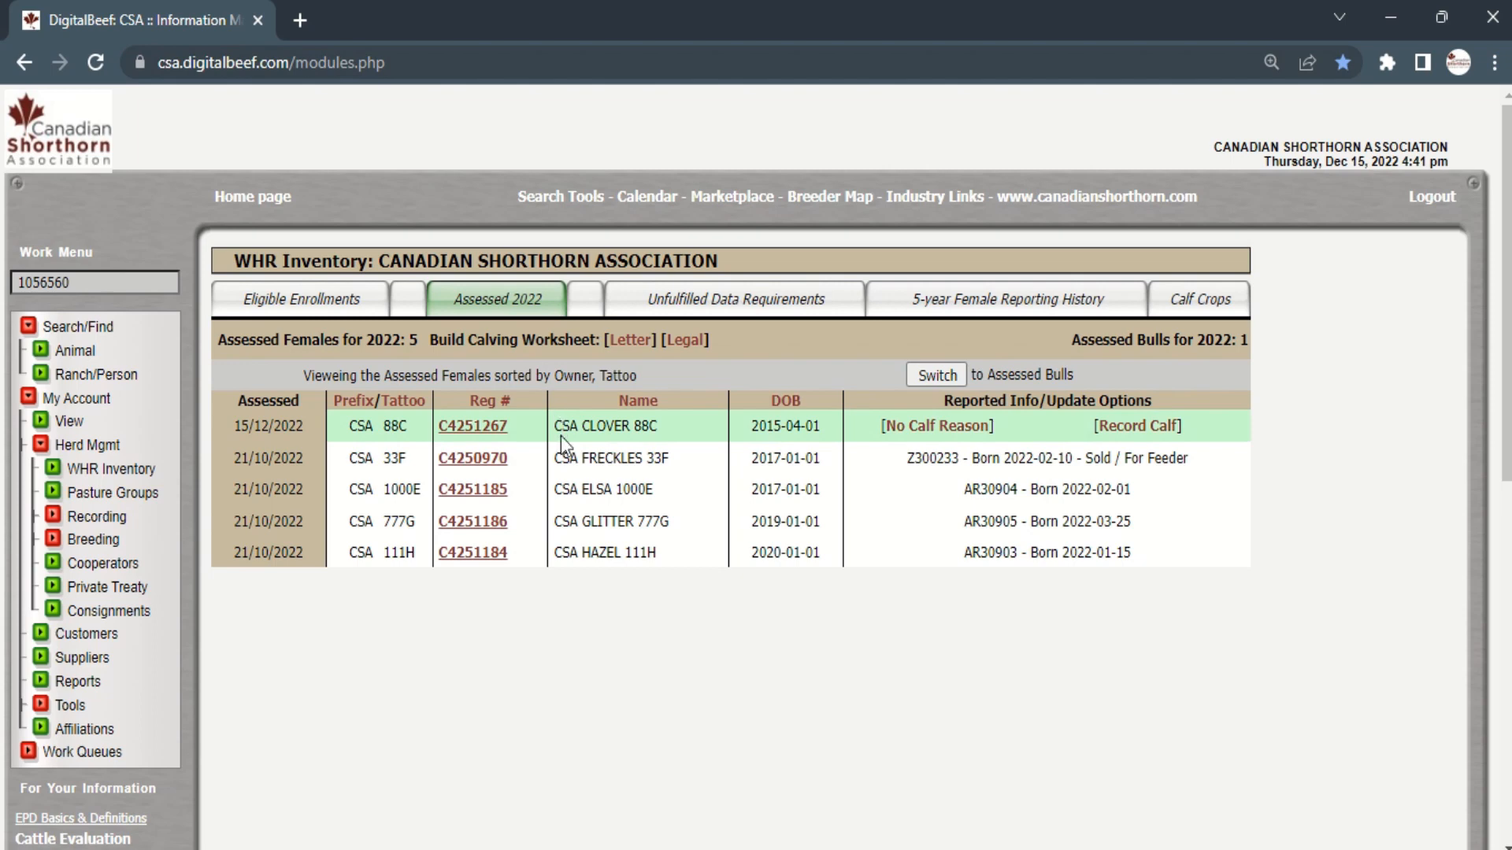
left_click(493, 402)
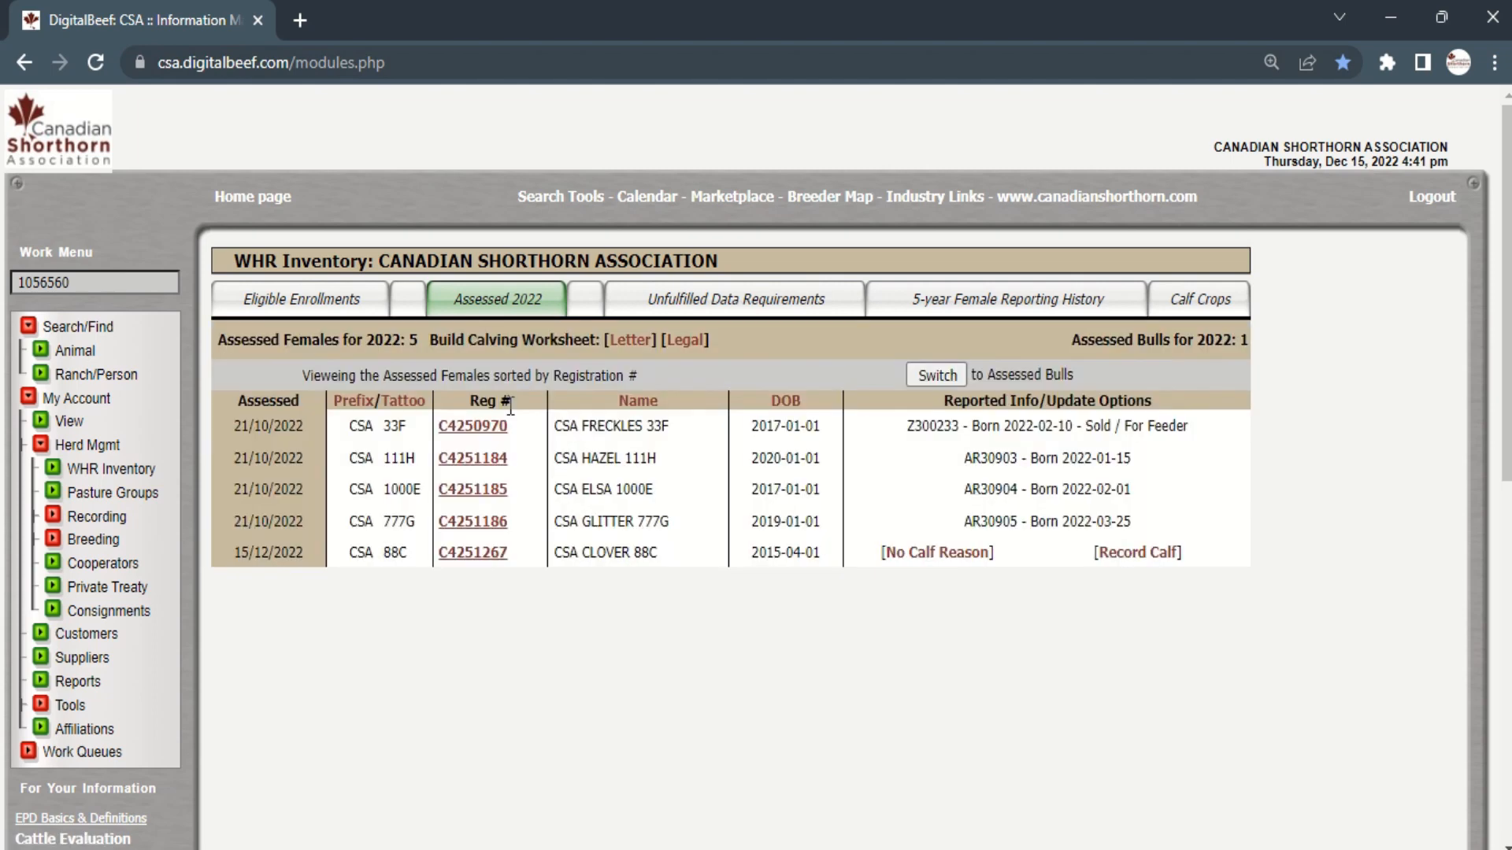
left_click(632, 403)
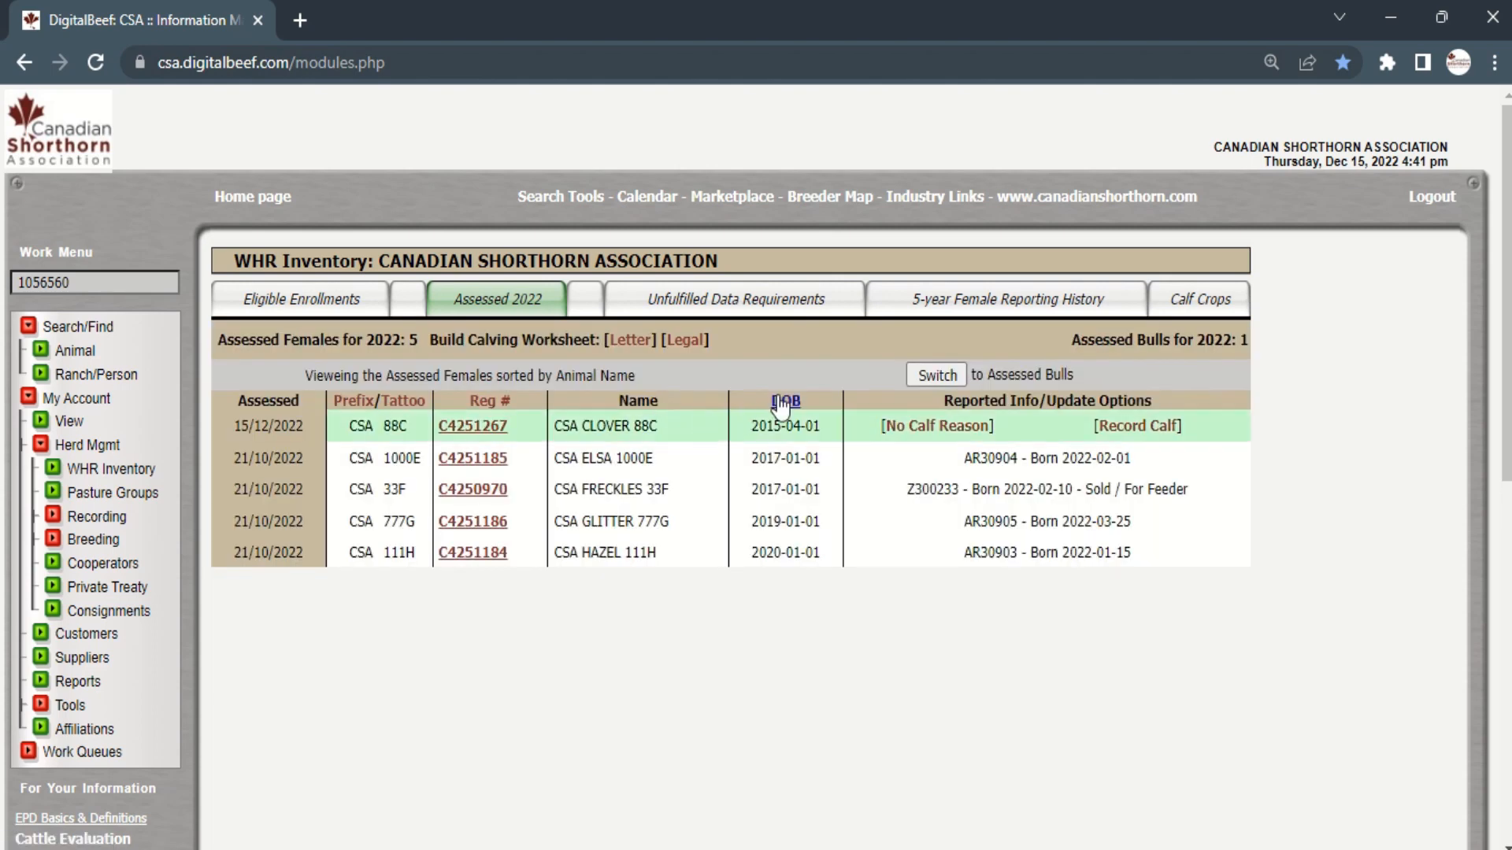
left_click(783, 402)
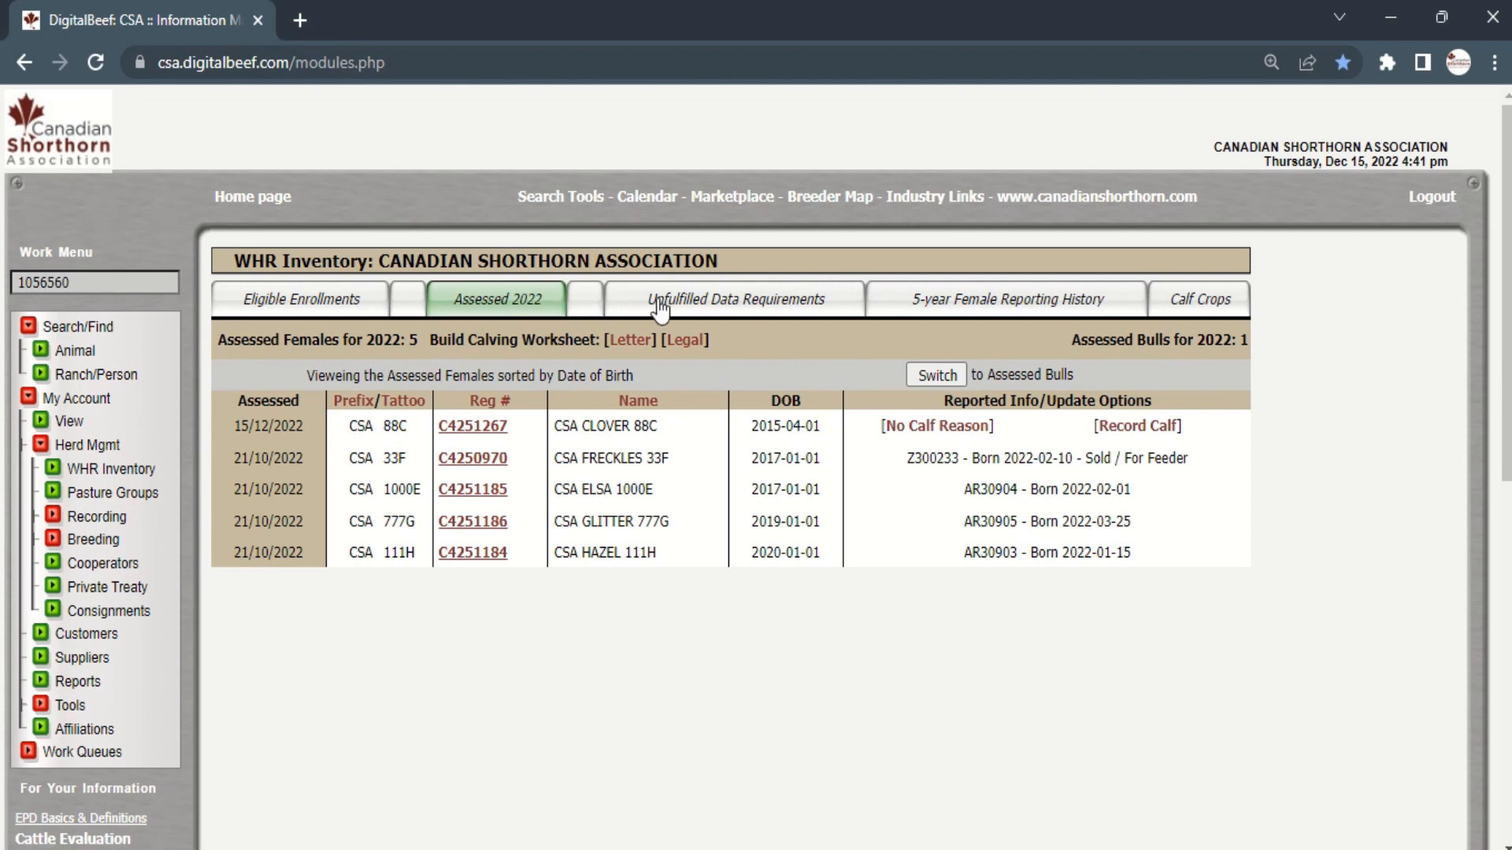
Review the 2022 calf crop, the 5-year female reporting history and the unfulfilled data requirements
left_click(1188, 310)
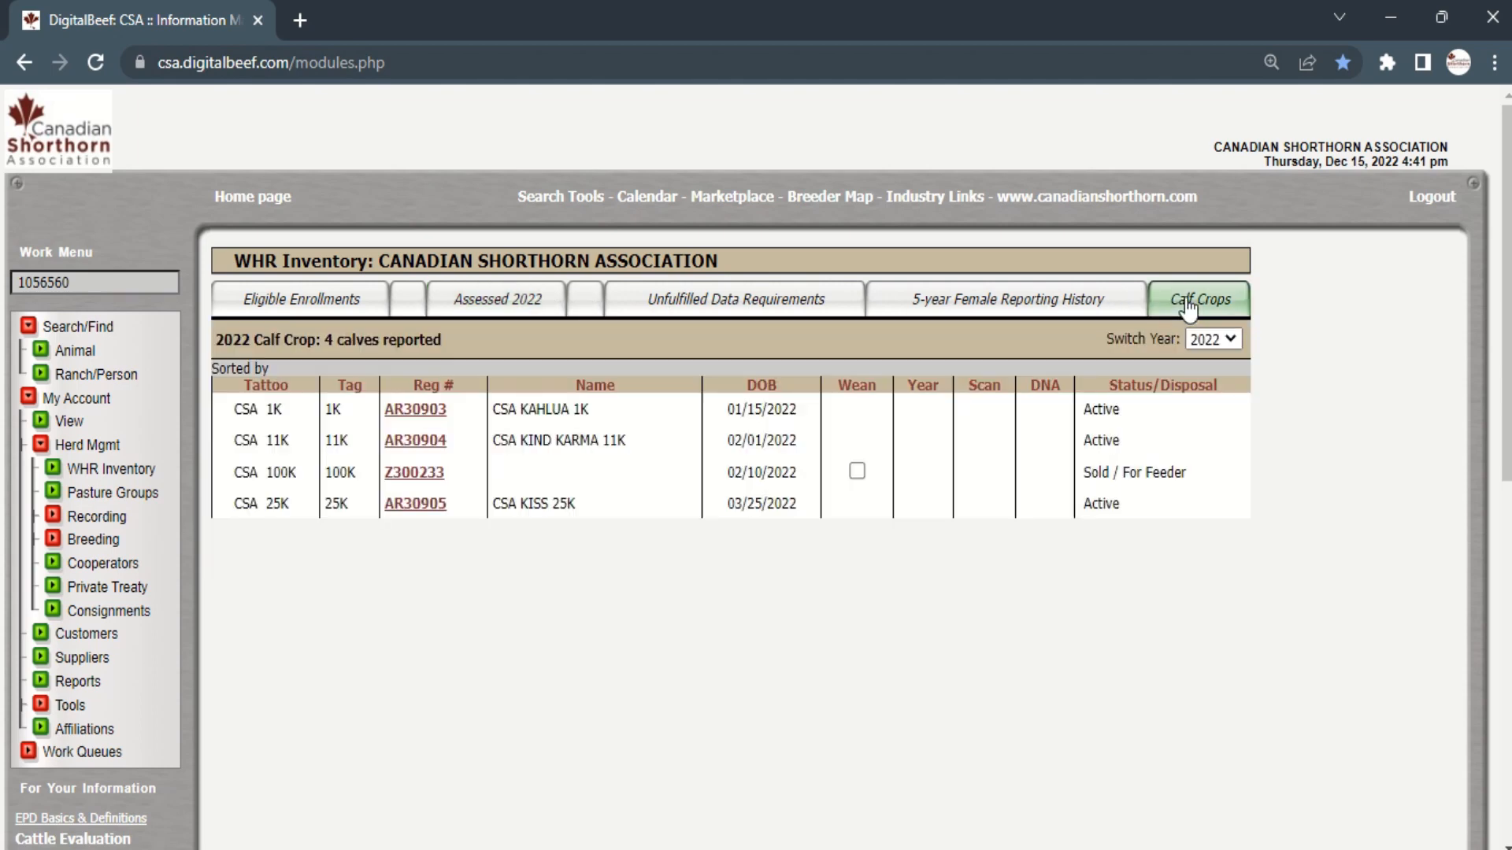
left_click(1074, 322)
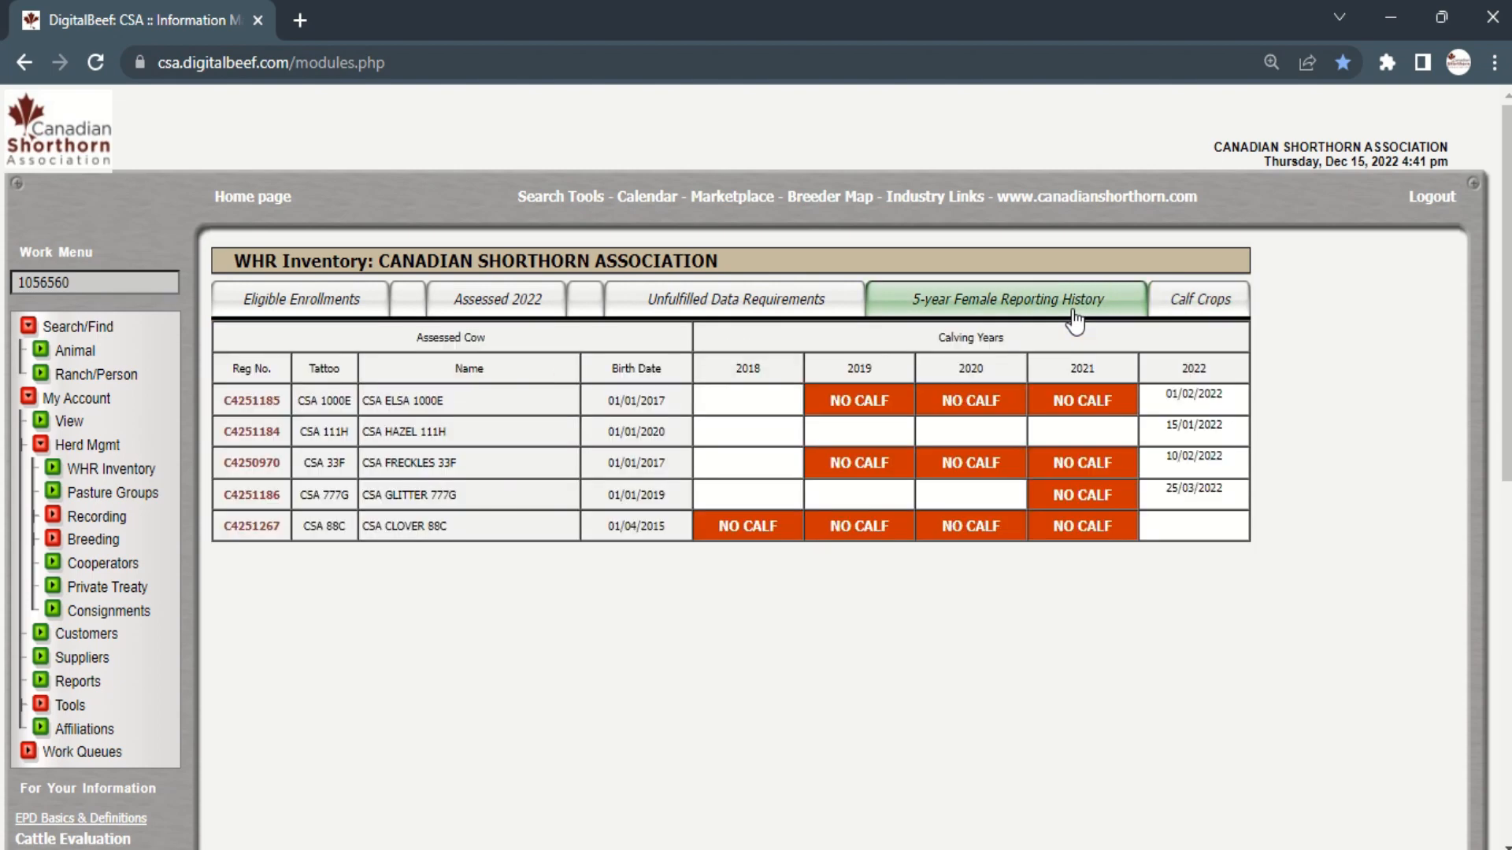
left_click(771, 315)
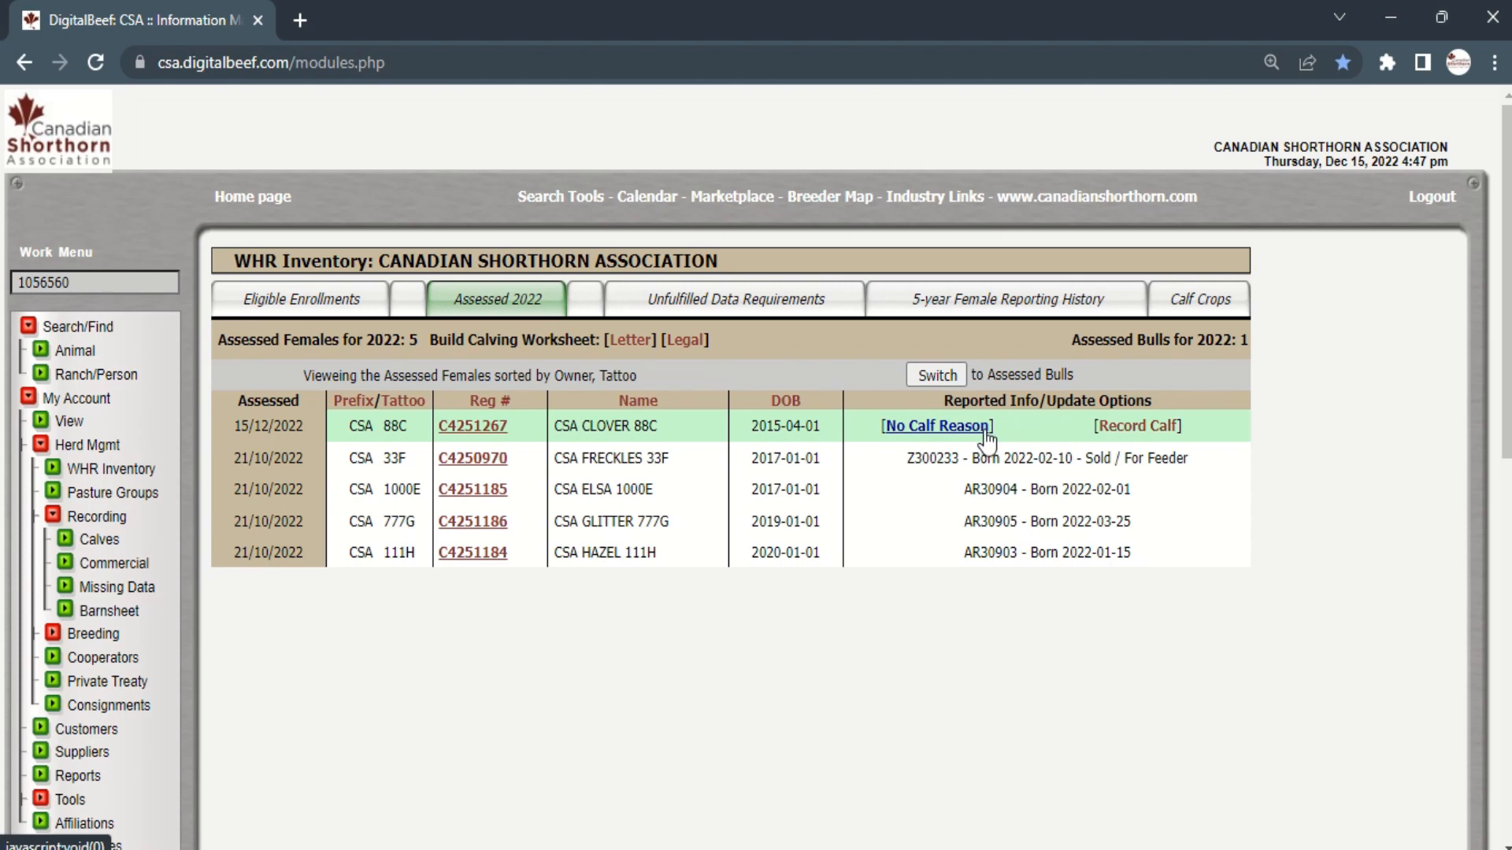
Record and save the no calf reason "D - Cow used as an embryo donor" for CSA CLOVER 88C in the 2022 assessment
left_click(936, 426)
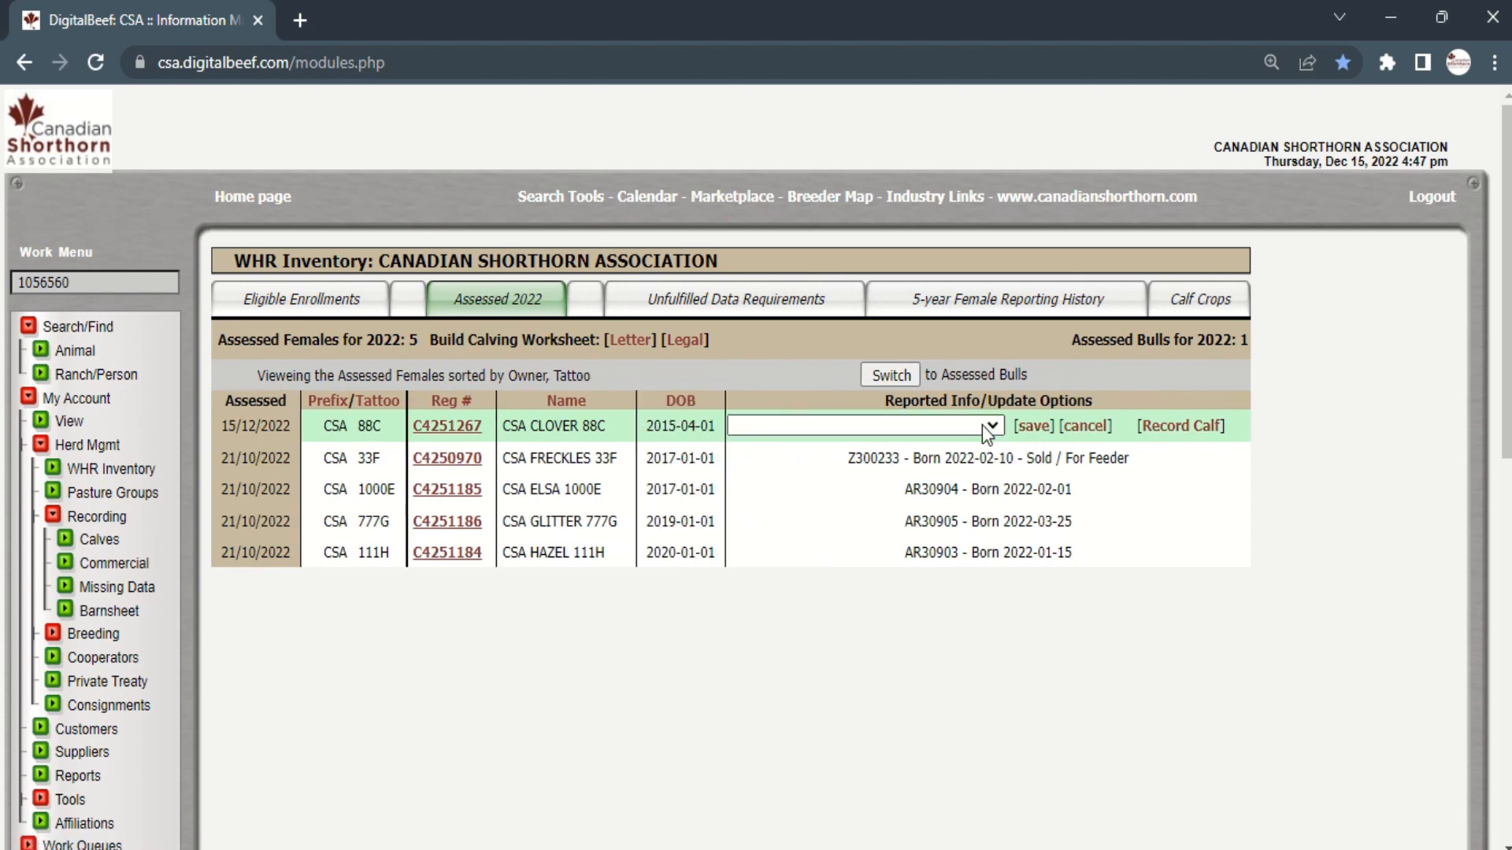
left_click(986, 429)
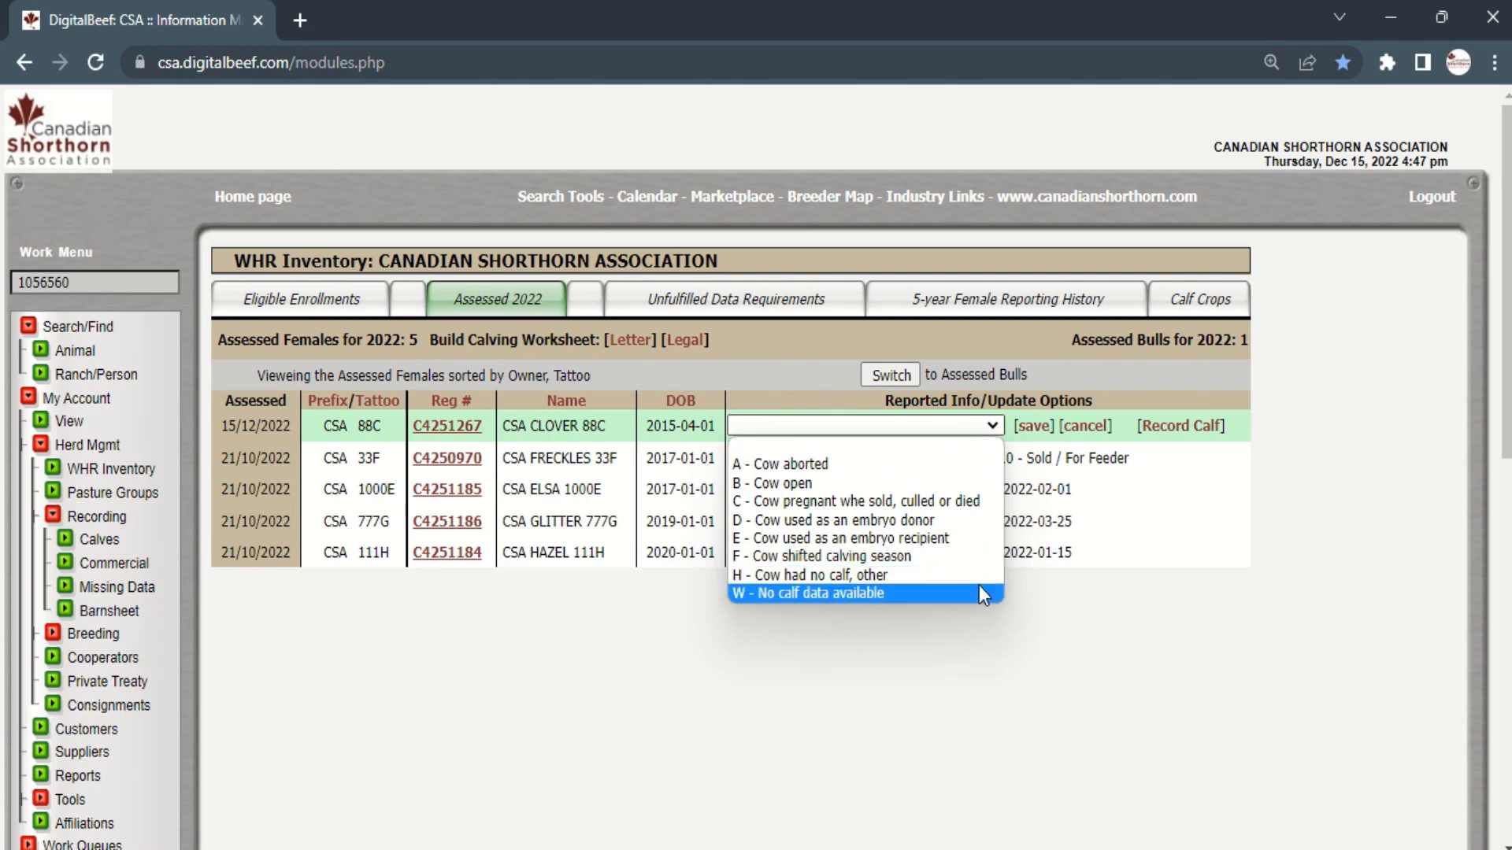
left_click(952, 525)
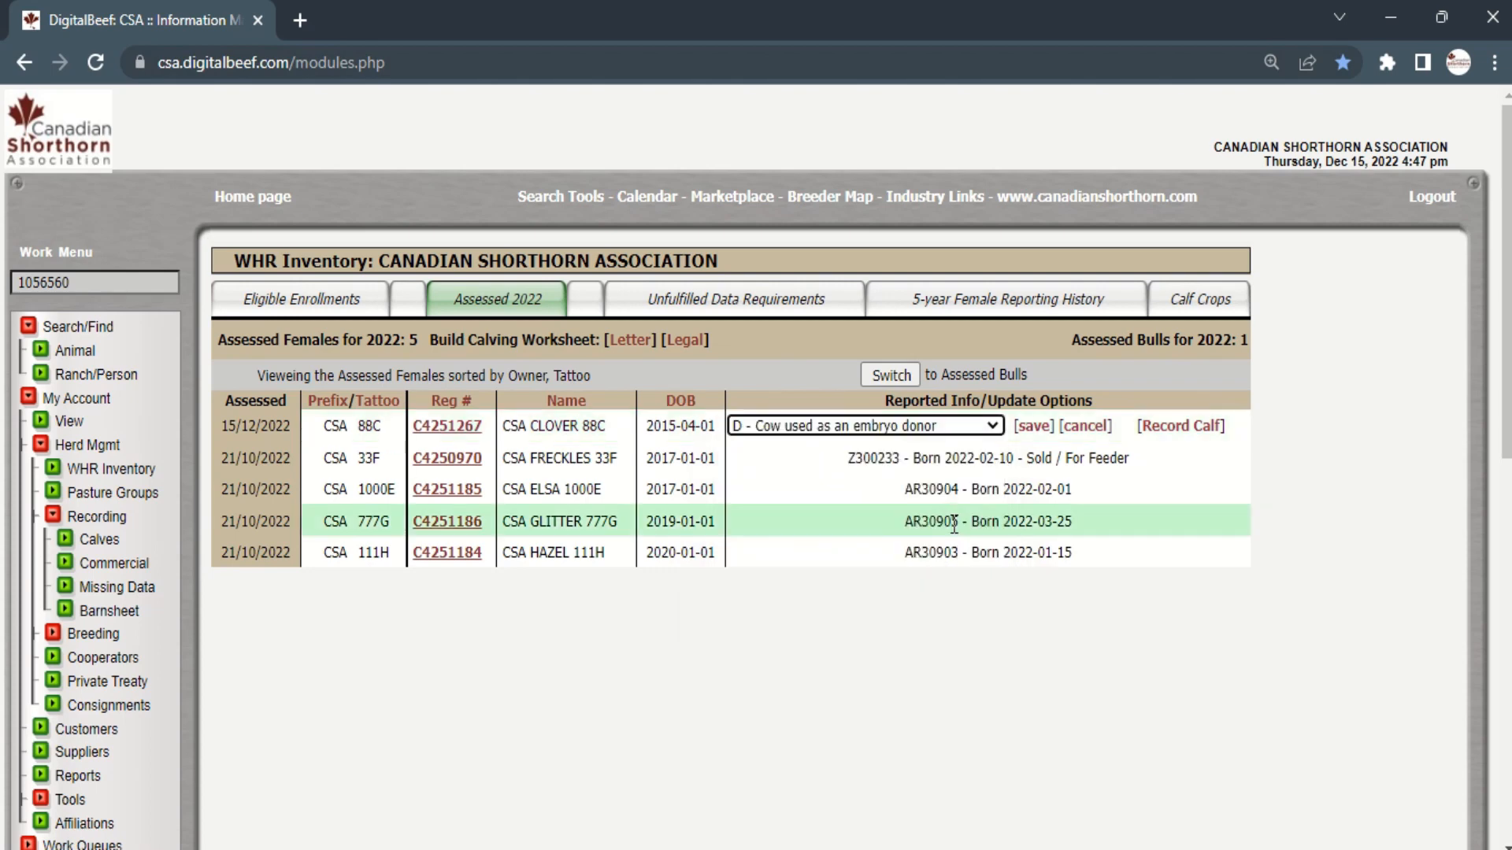
left_click(1031, 429)
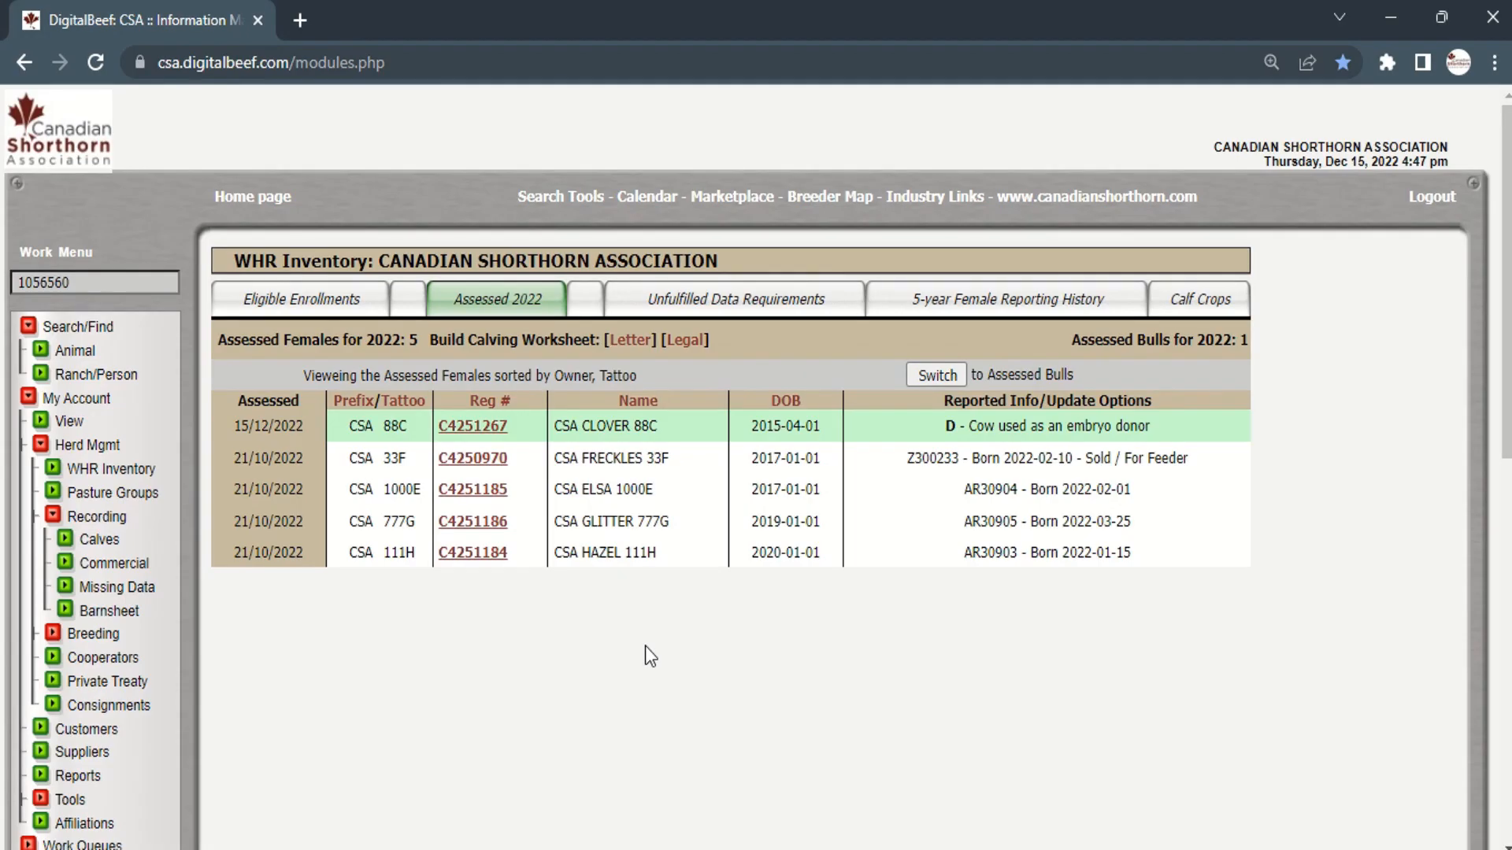
In the eligible enrollments, dispose of CSA FOUNDATION BULL 500H with code "316 - Culled / Injury" and save it
left_click(343, 311)
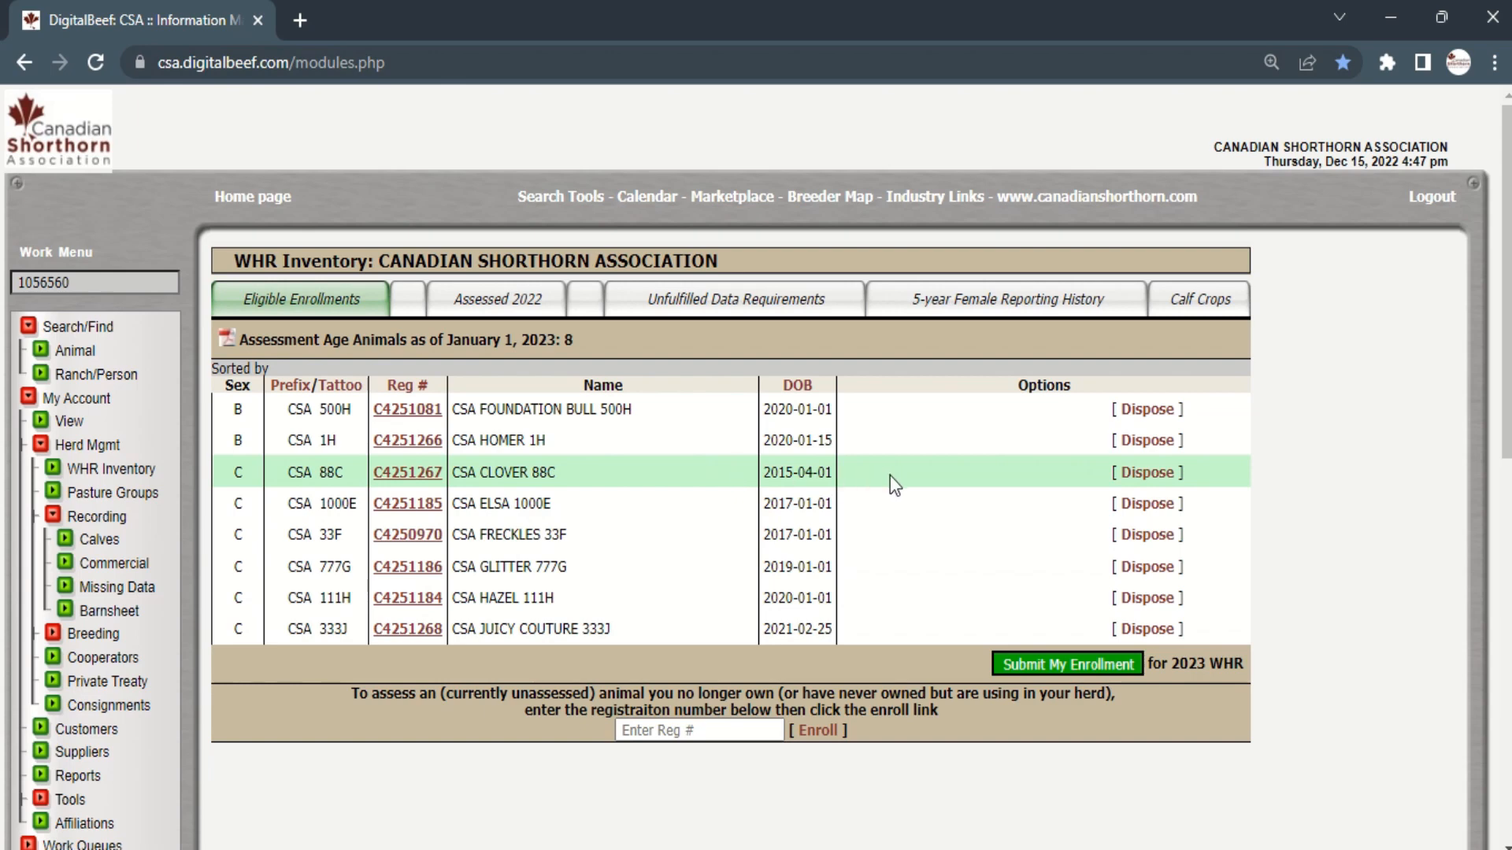
left_click(1147, 410)
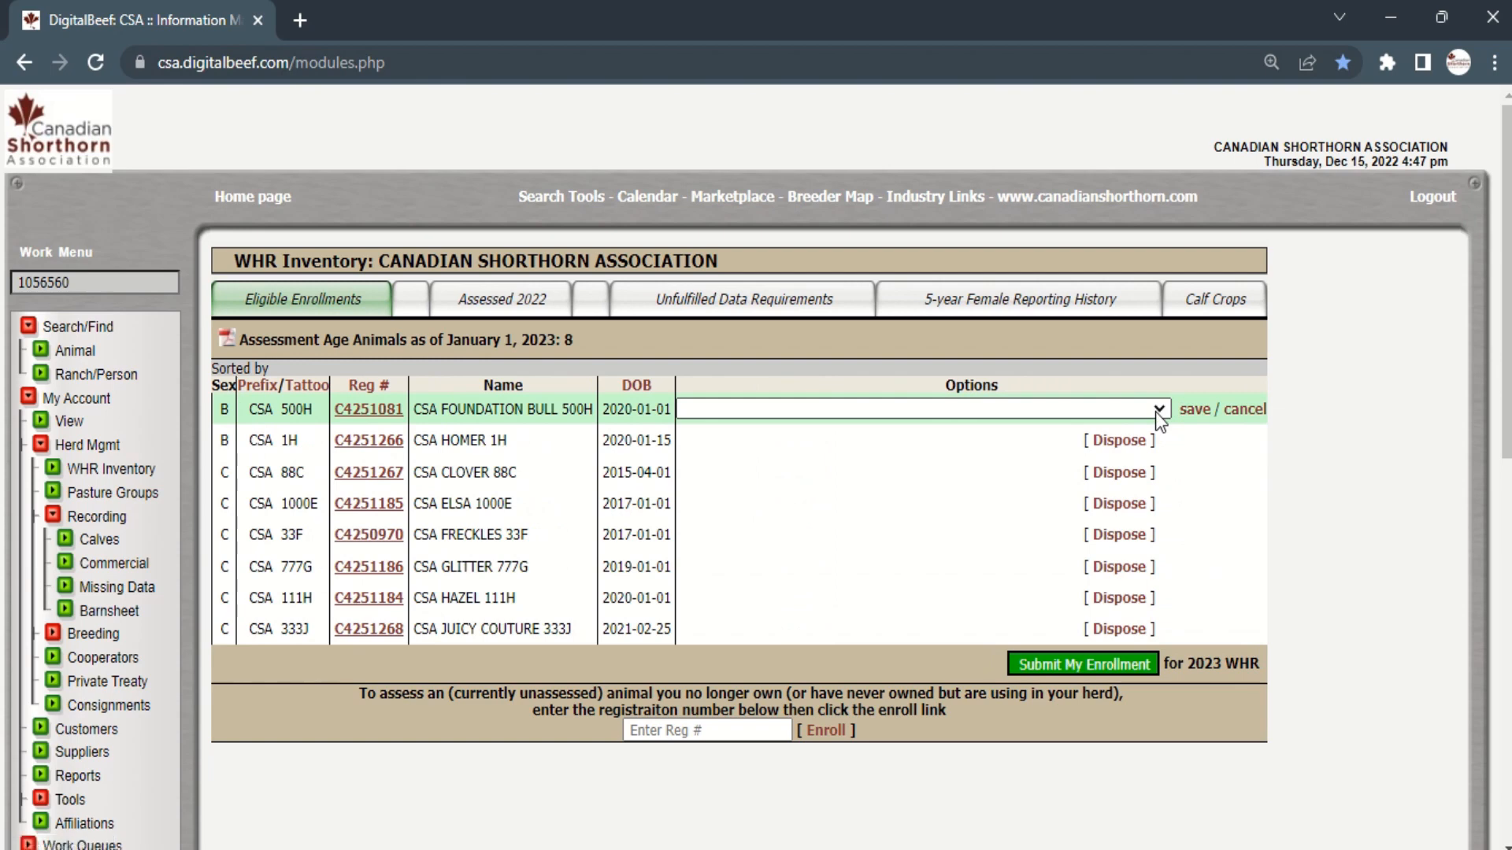
left_click(1157, 410)
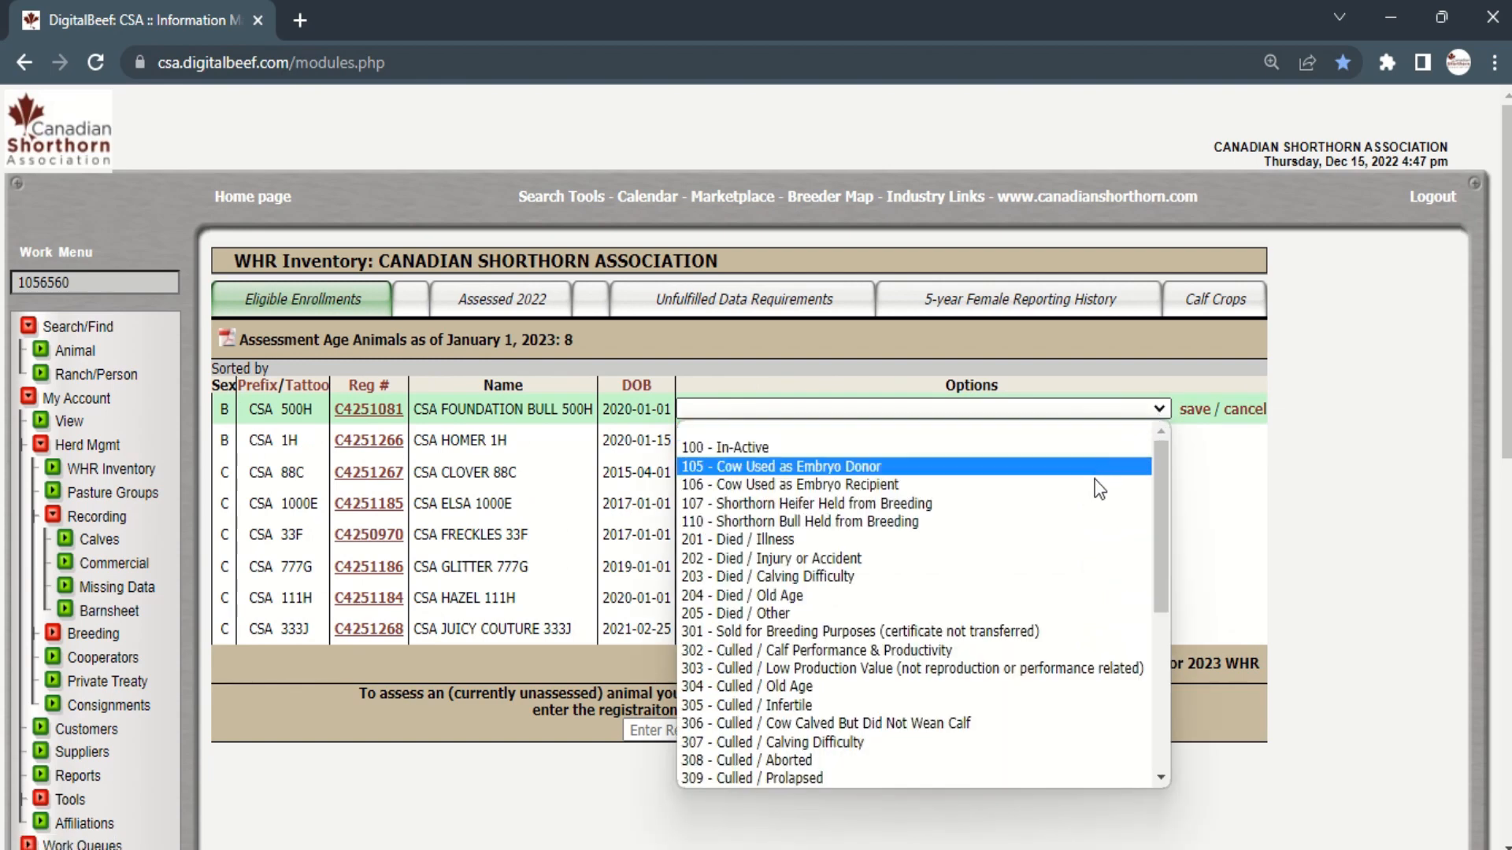
scroll(1088, 521, "down", 5)
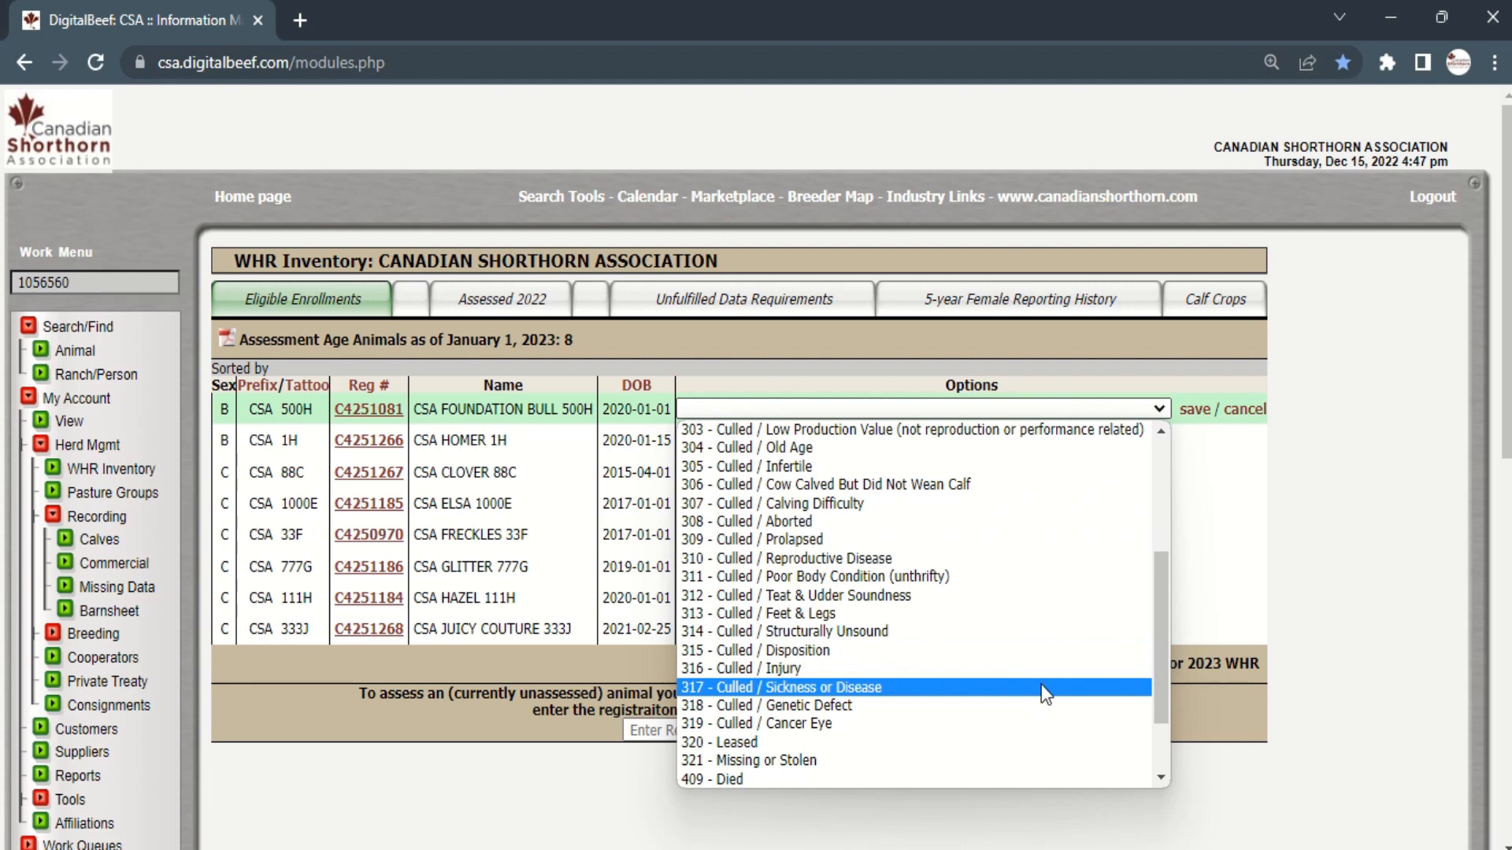
left_click(1040, 675)
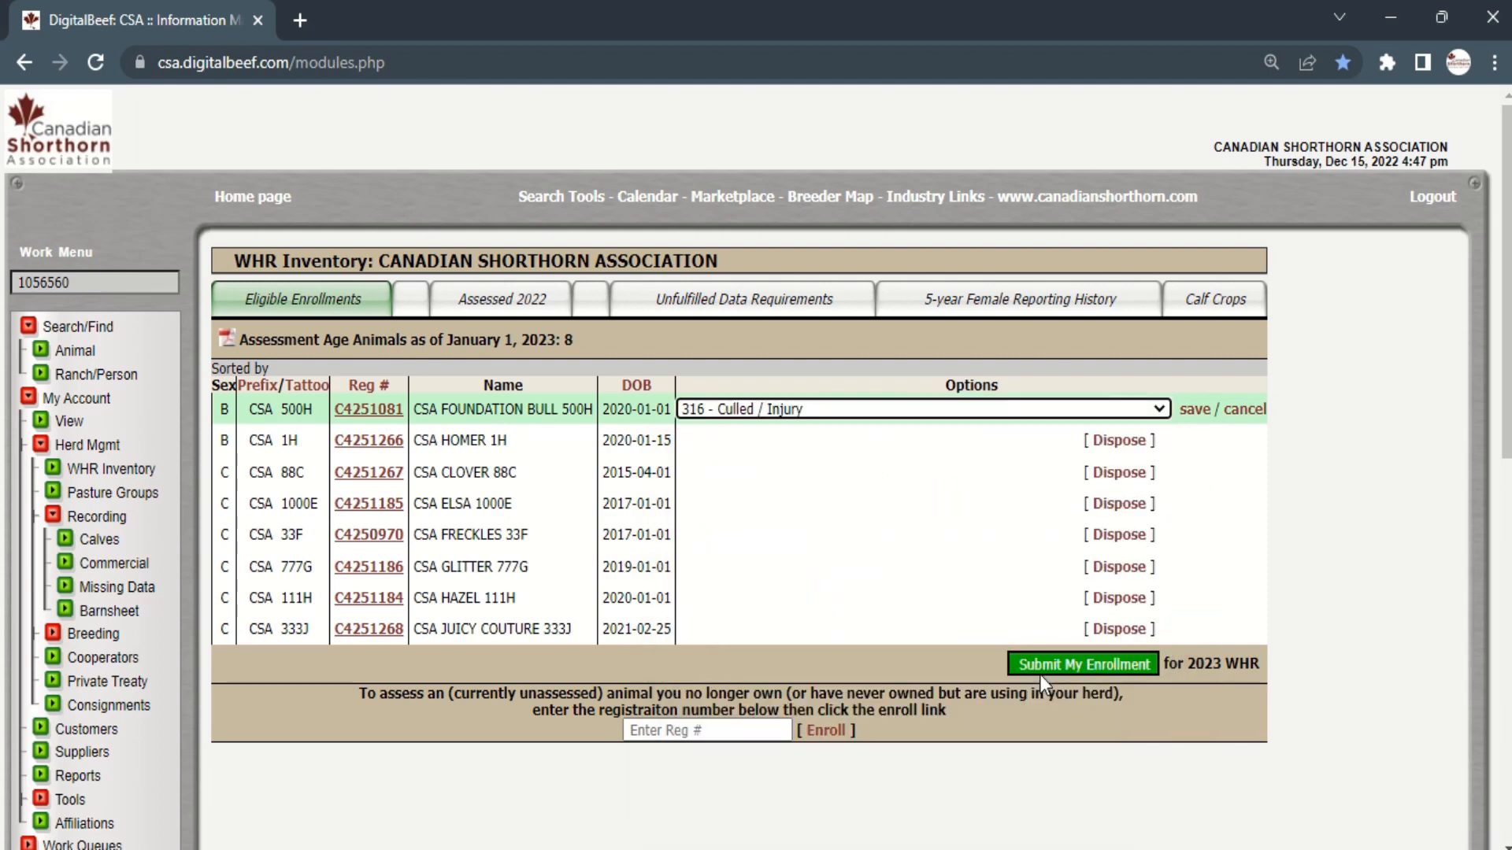
left_click(1194, 411)
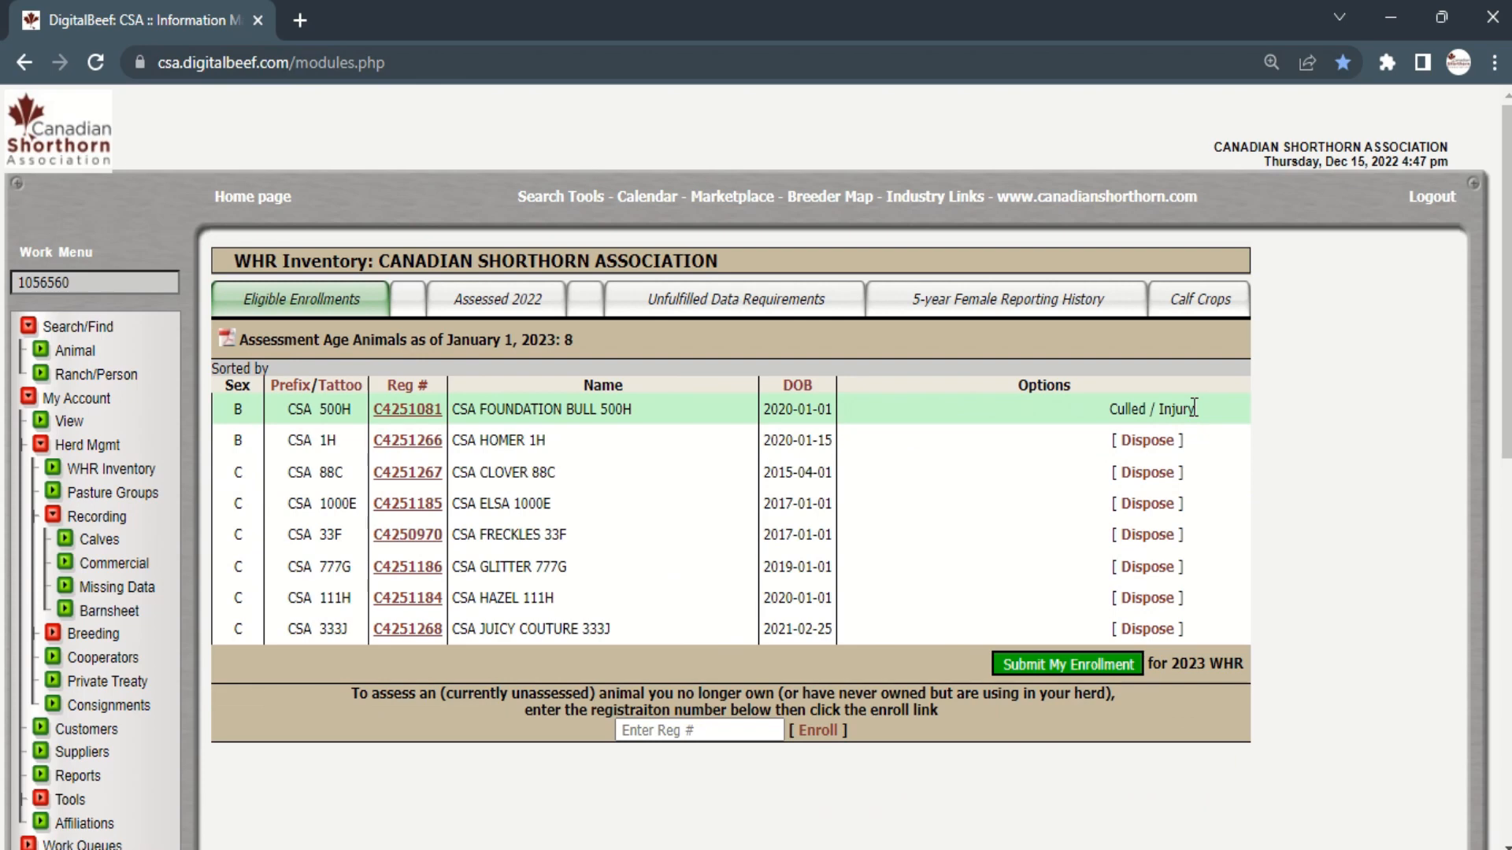
Save the disposal code "107 - Shorthorn Heifer Held from Breeding" for CSA JUICY COUTURE 333J, leaving CSA HOMER 1H without a disposal
left_click(1147, 440)
left_click(1243, 440)
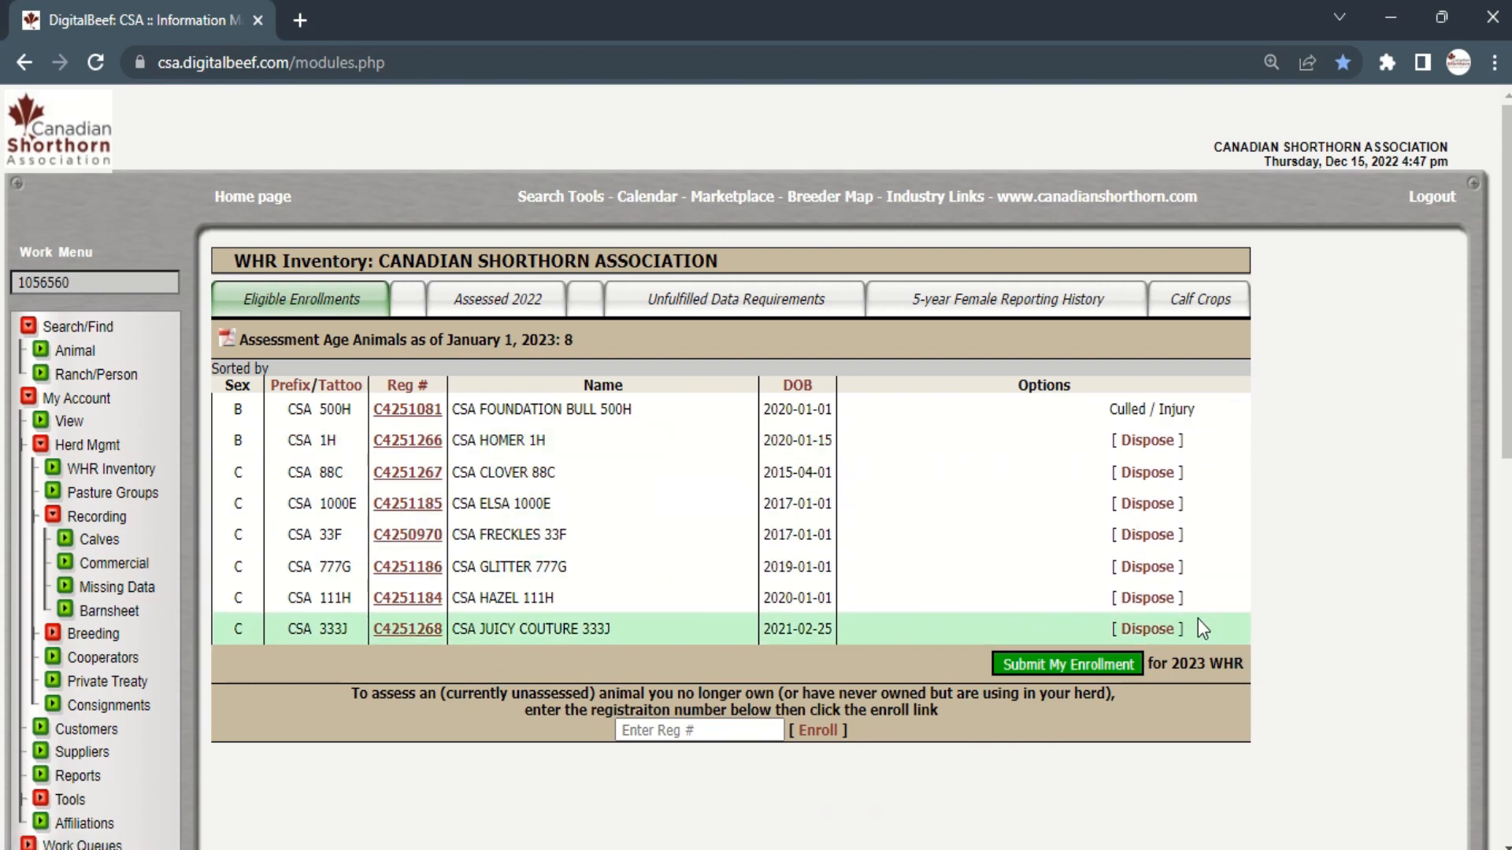
left_click(1164, 628)
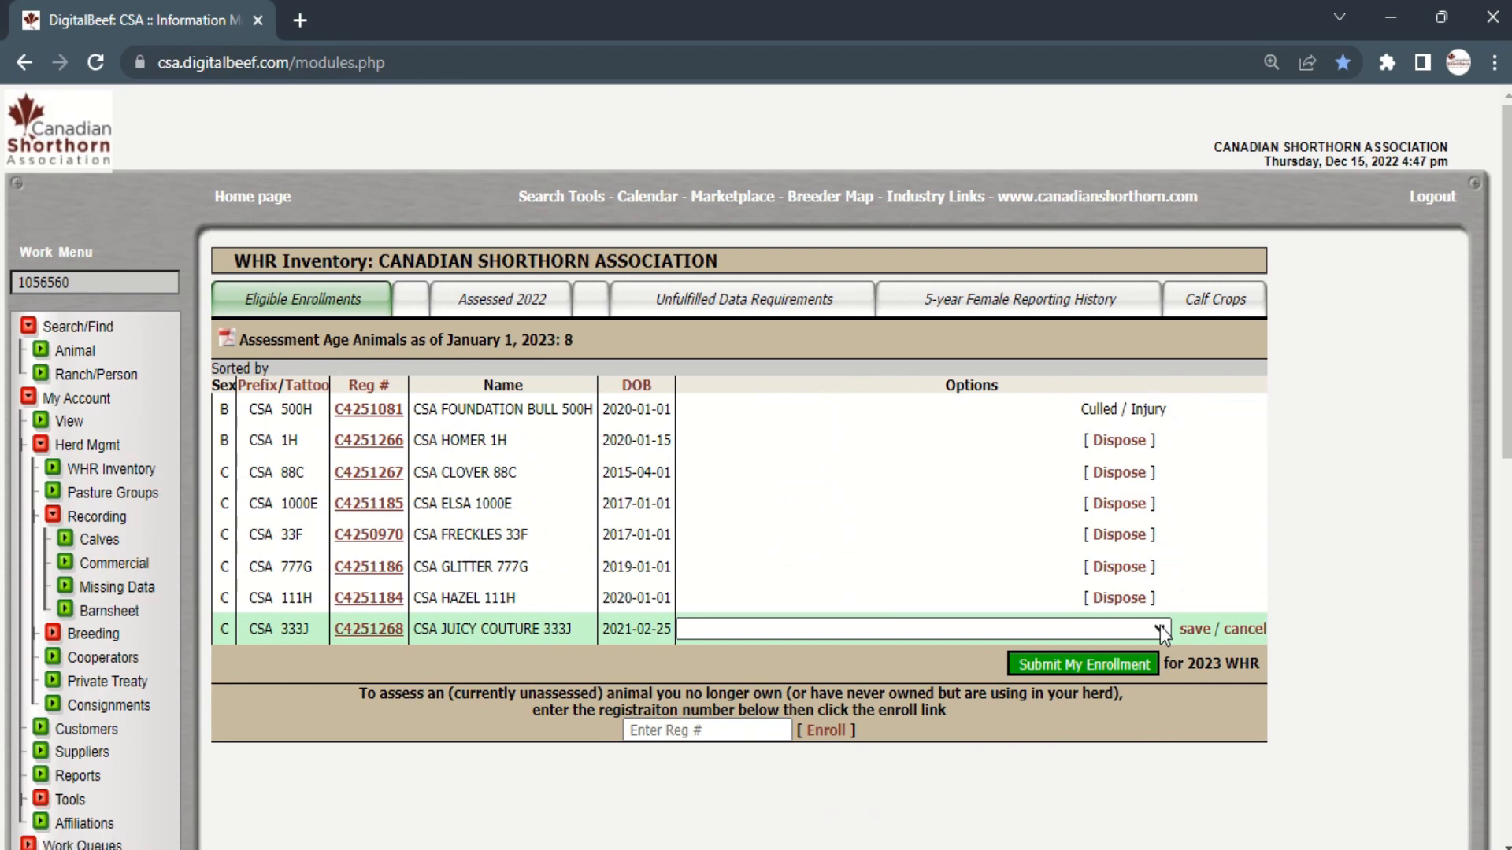
left_click(1160, 627)
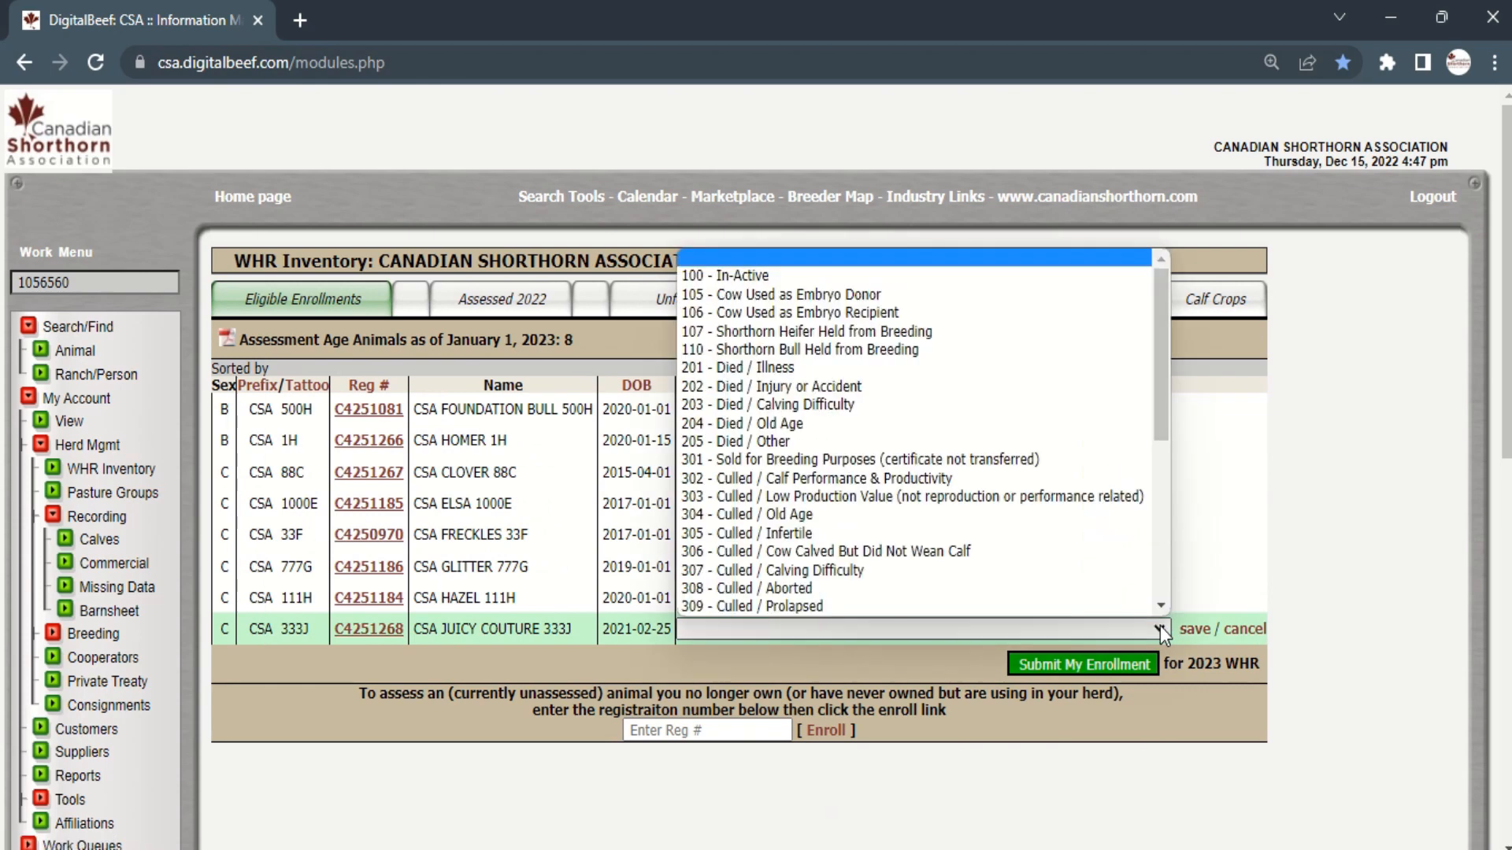
left_click(981, 334)
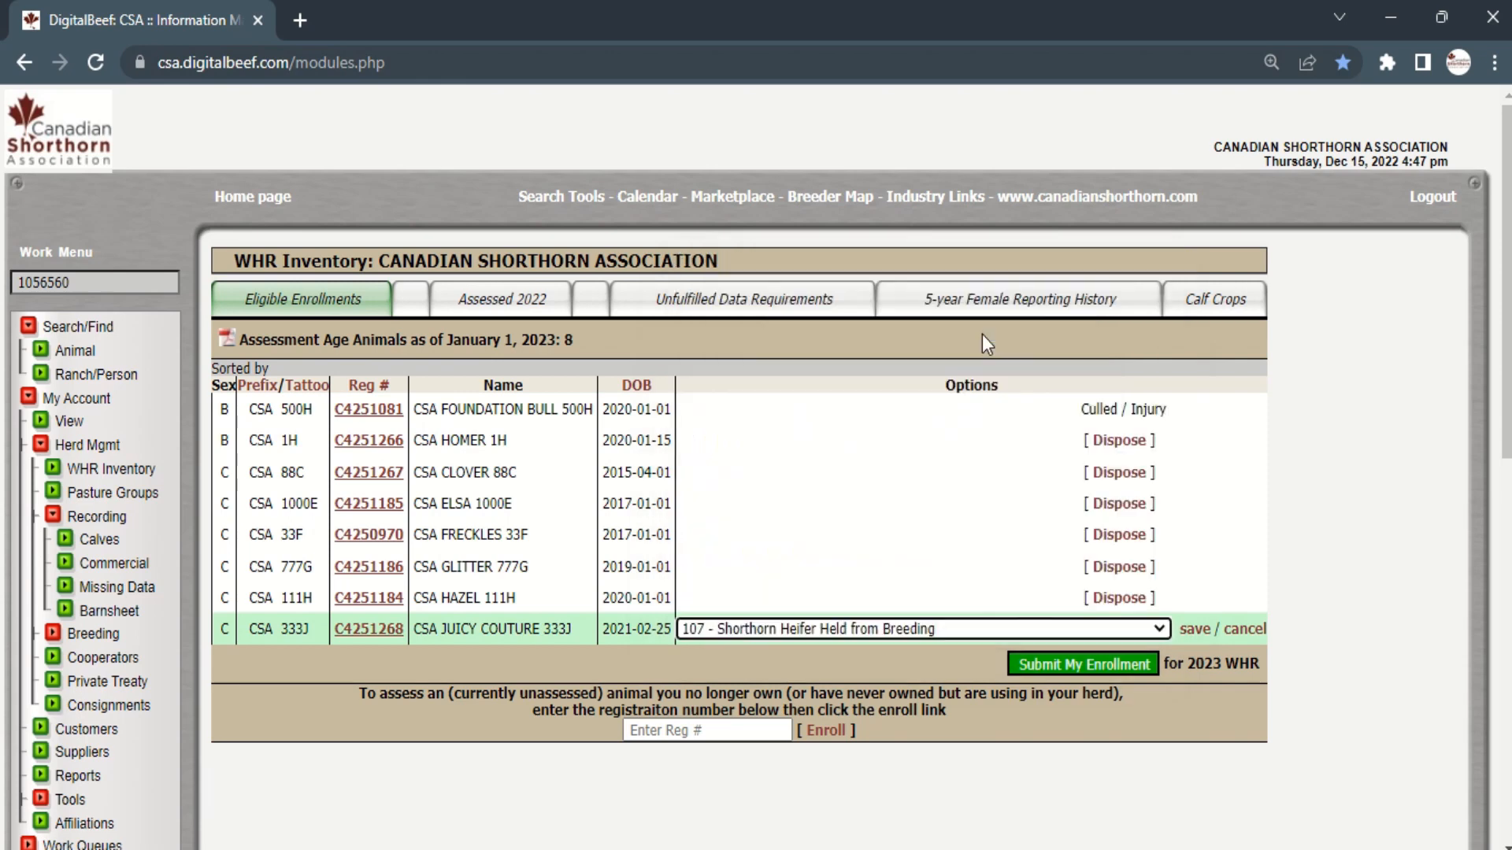
left_click(1192, 630)
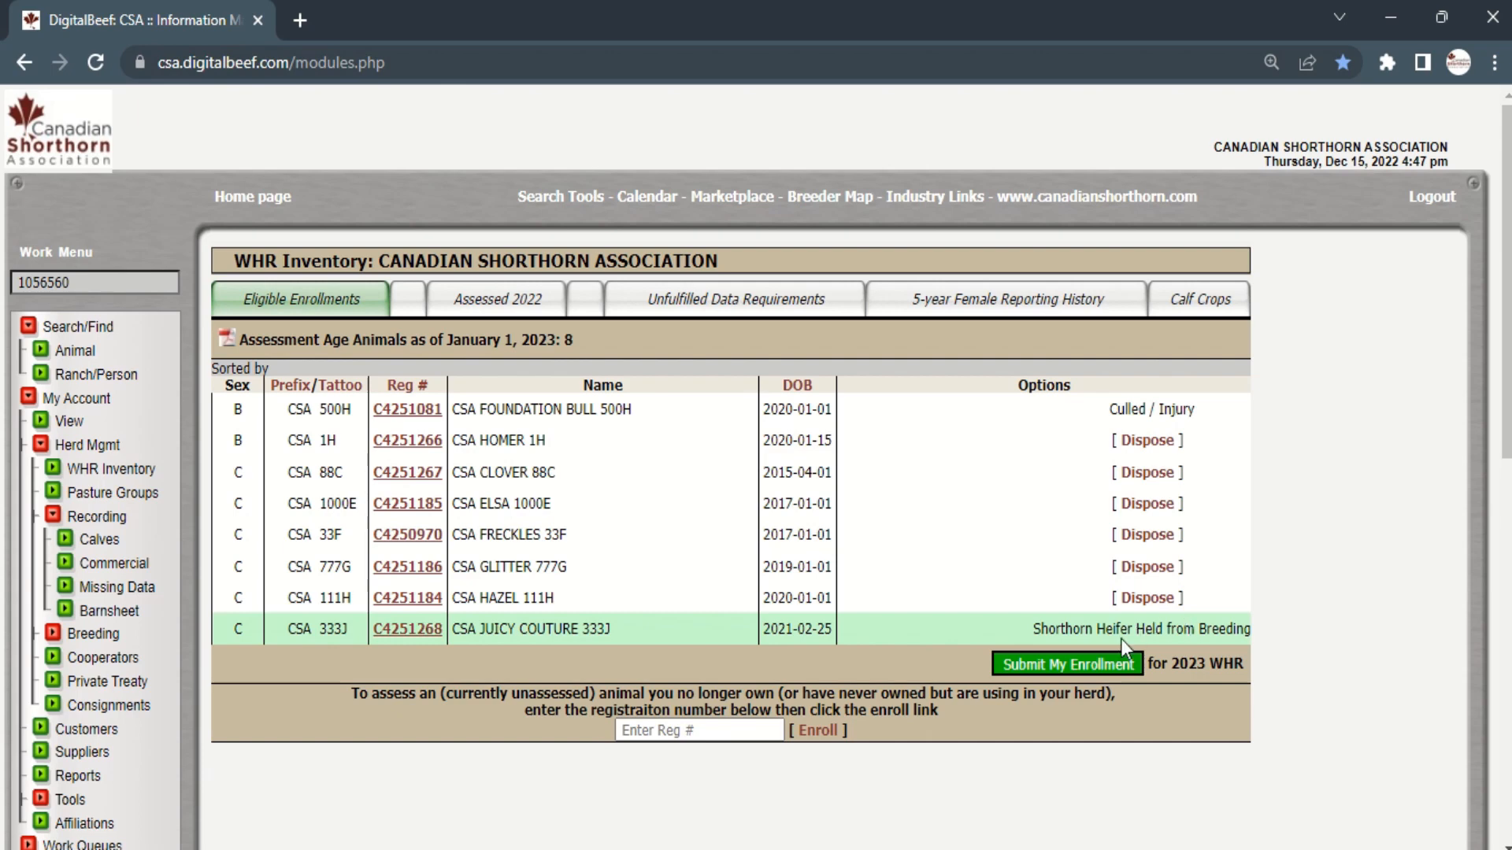
left_click(722, 730)
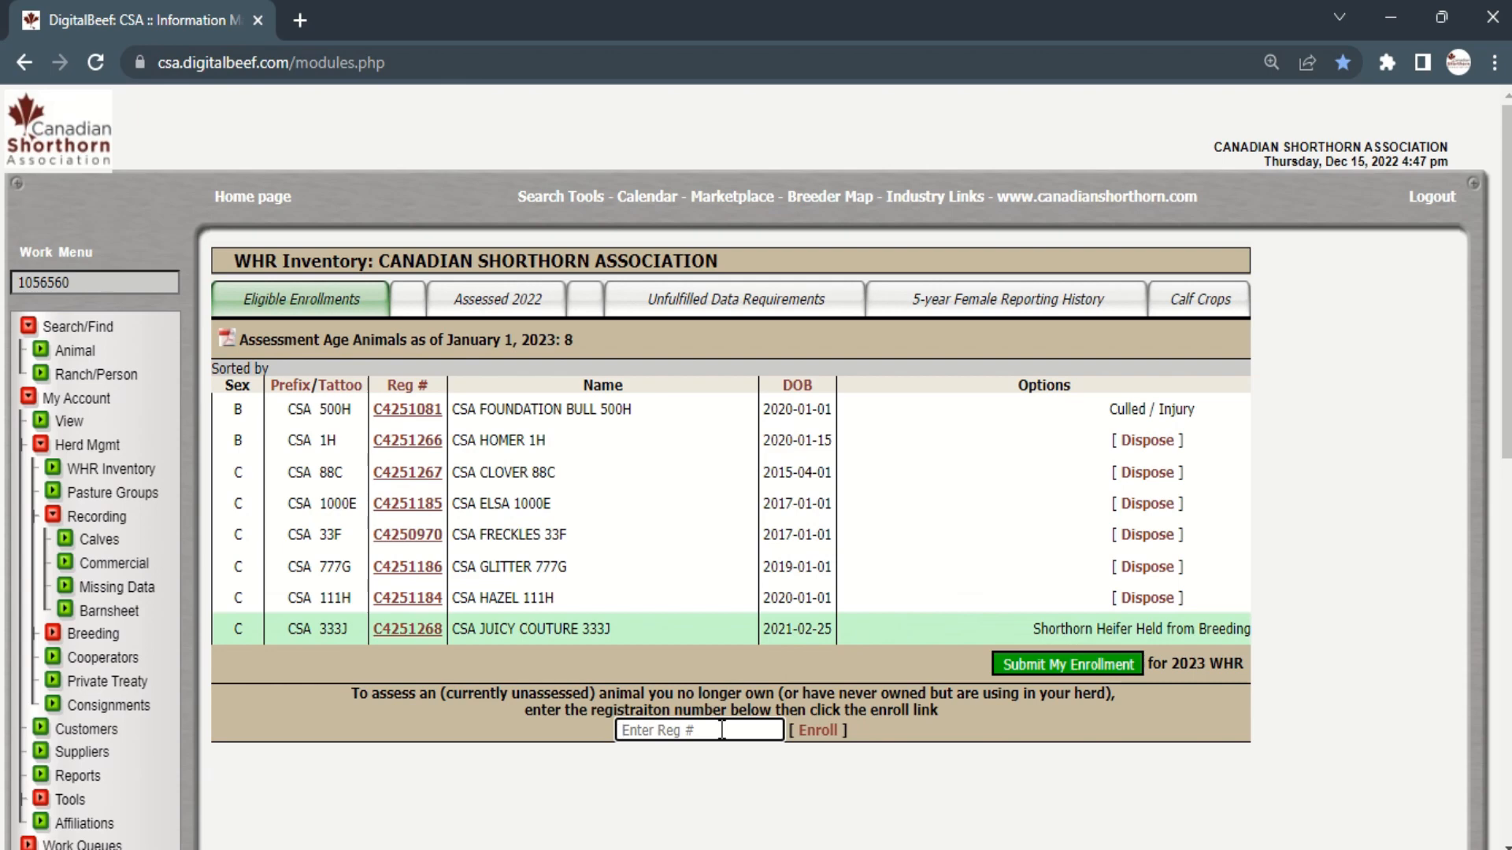
type("XXXXXX")
key("BackSpace")
key("BackSpace")
key("BackSpace")
key("BackSpace")
key("BackSpace")
key("BackSpace")
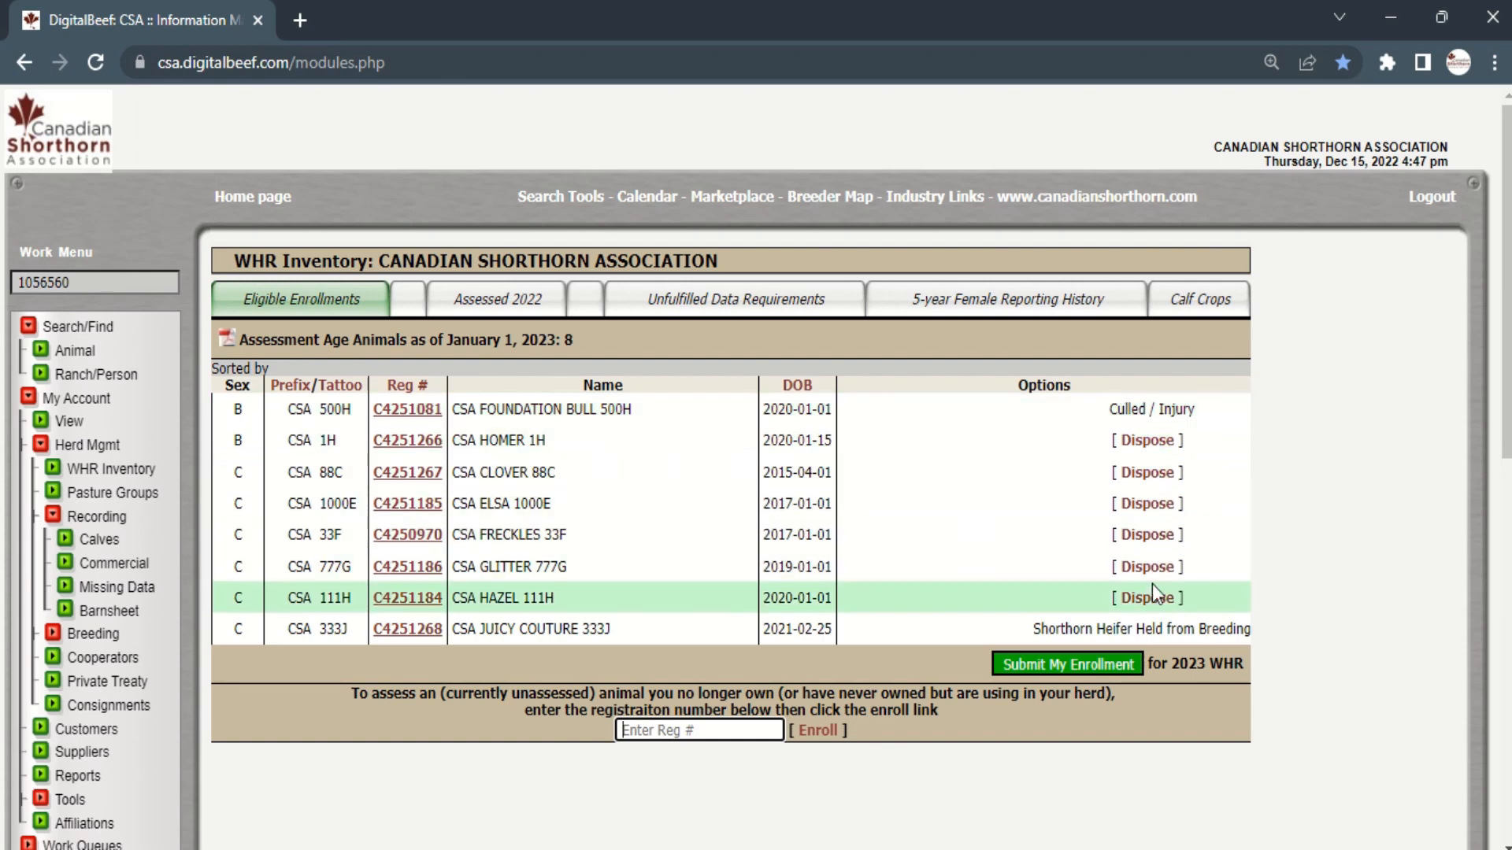
Submit the remaining active inventory for 2023 WHR enrollment and accept the confirmation
left_click(1060, 665)
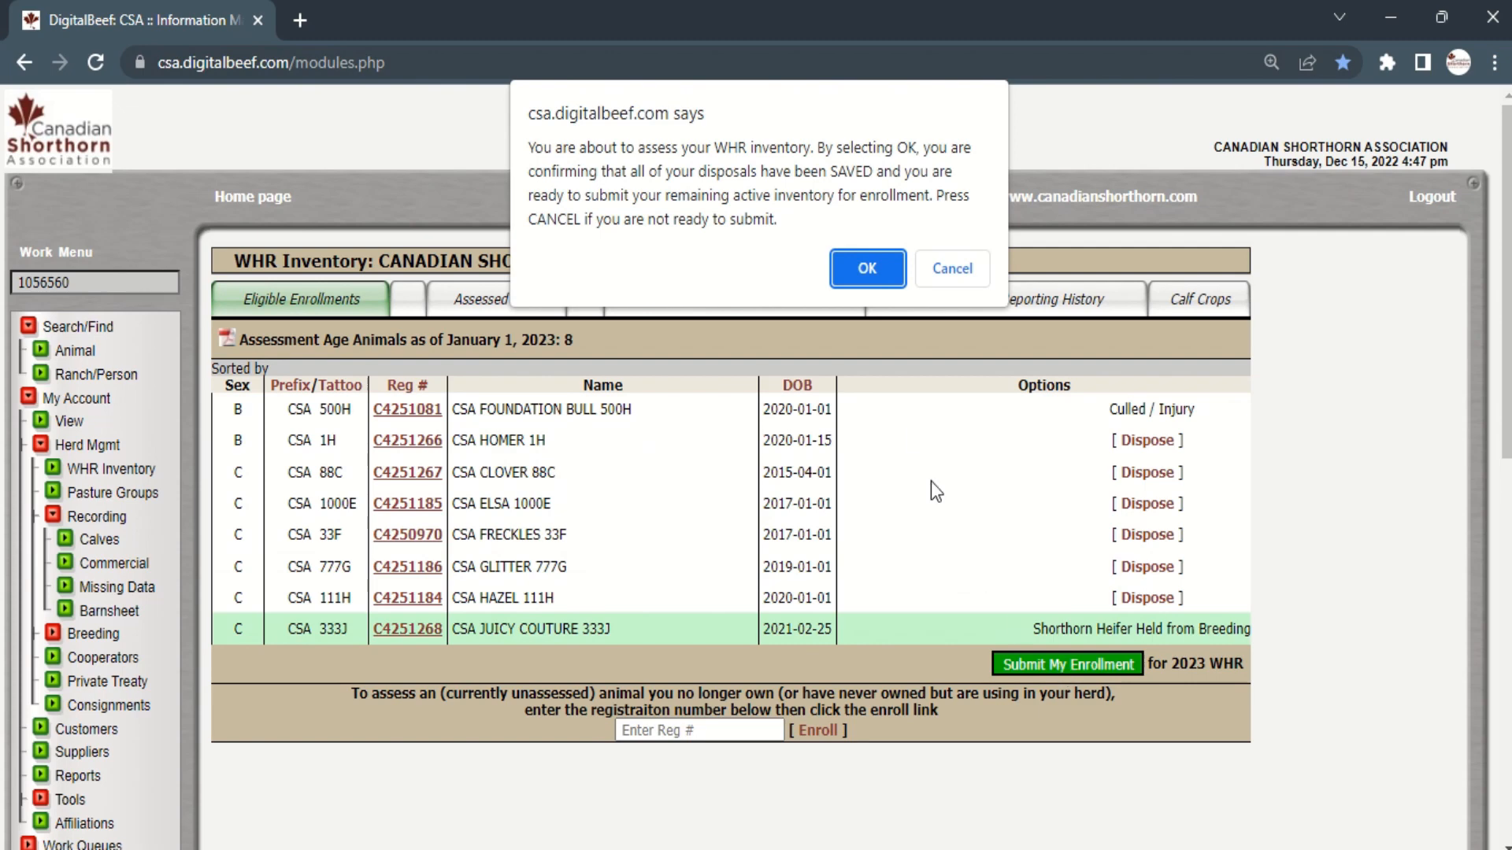
left_click(865, 272)
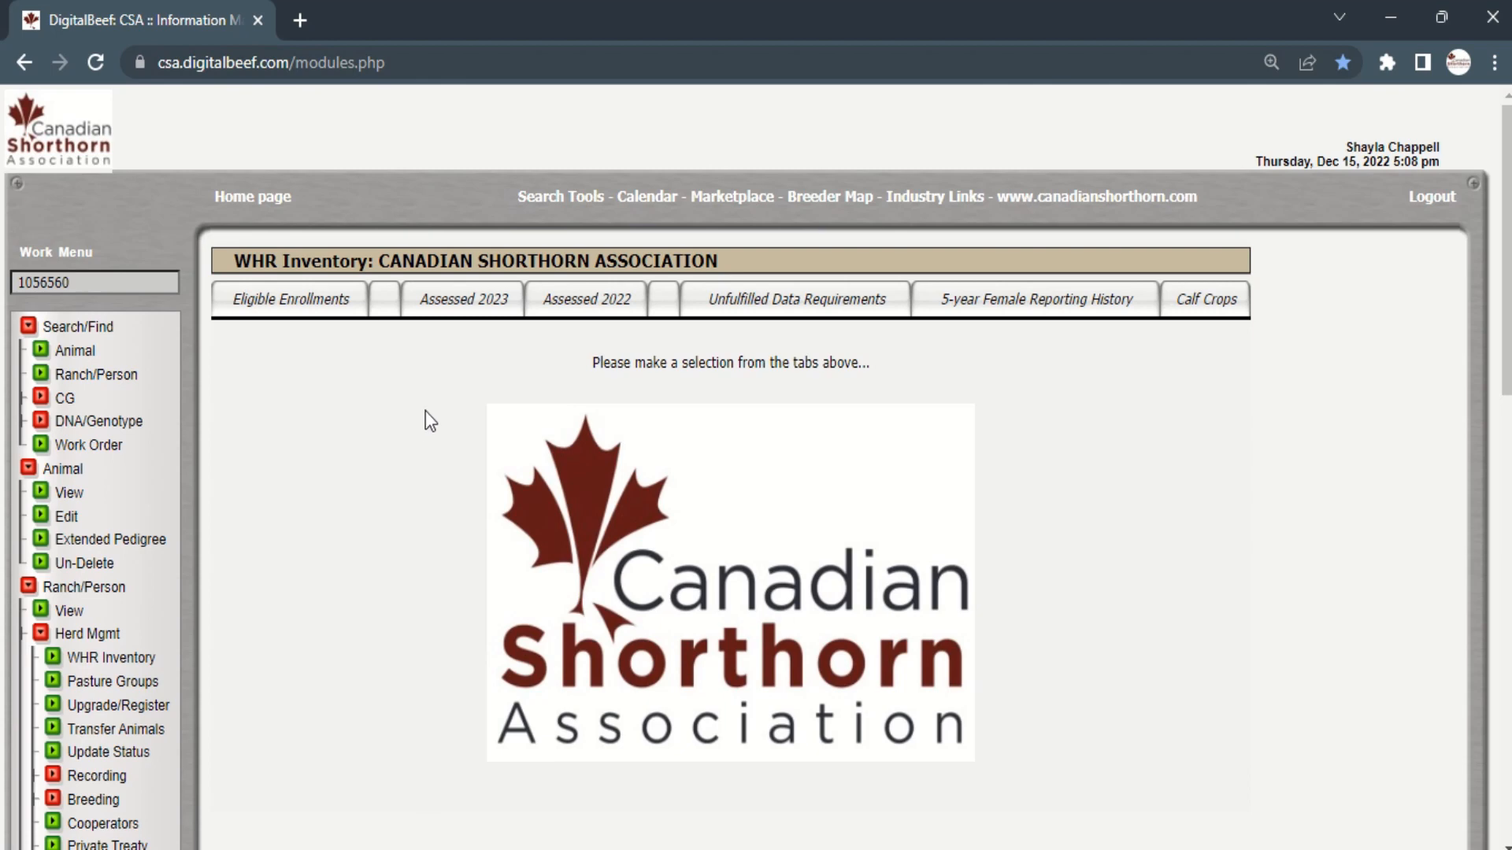
Check the females and bulls assessed for 2023, including whether any eligible enrollments remain
left_click(469, 309)
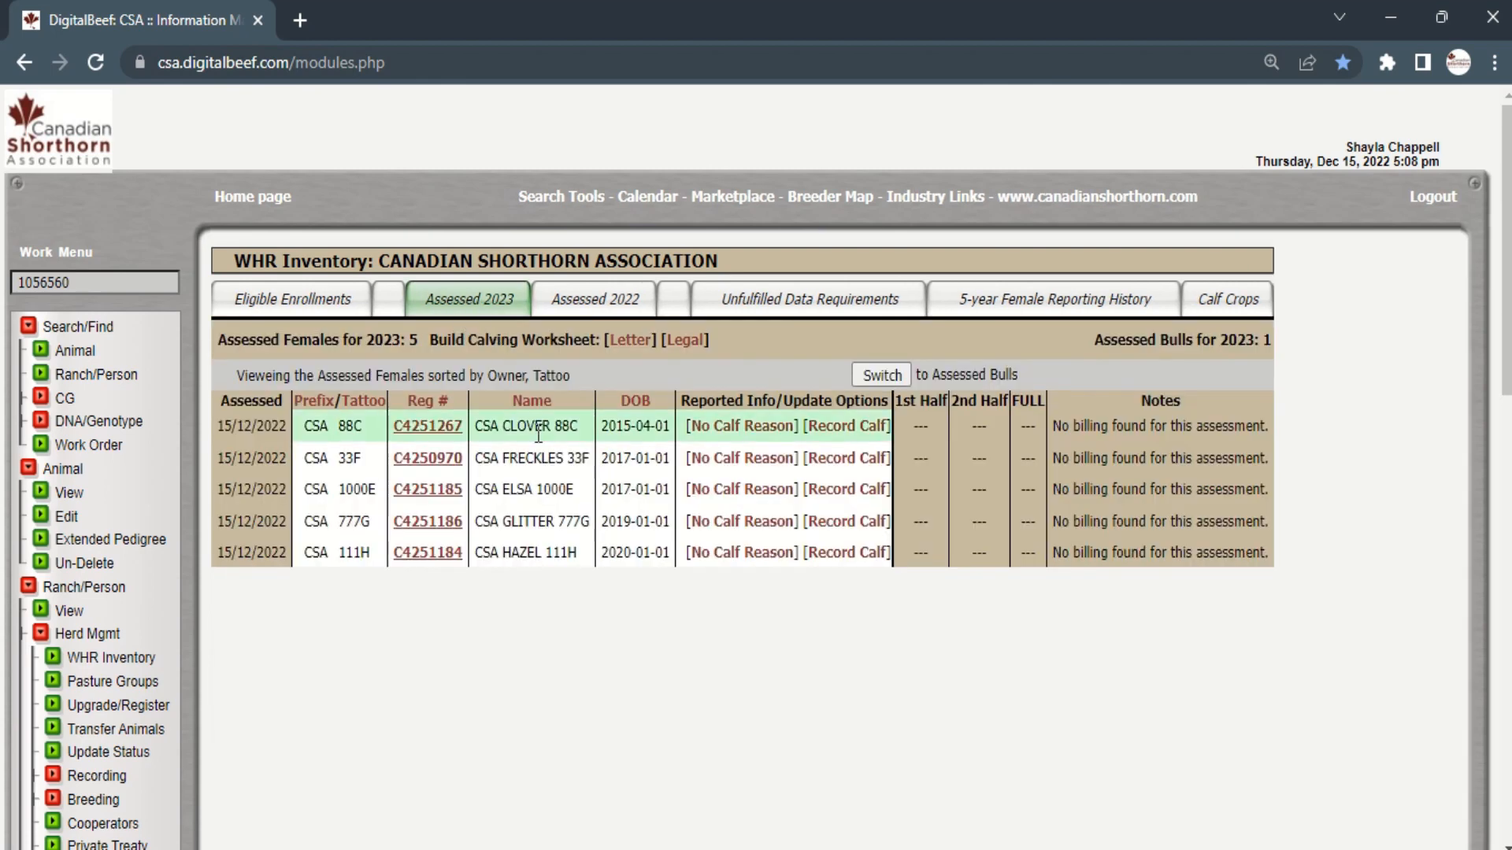
left_click(881, 377)
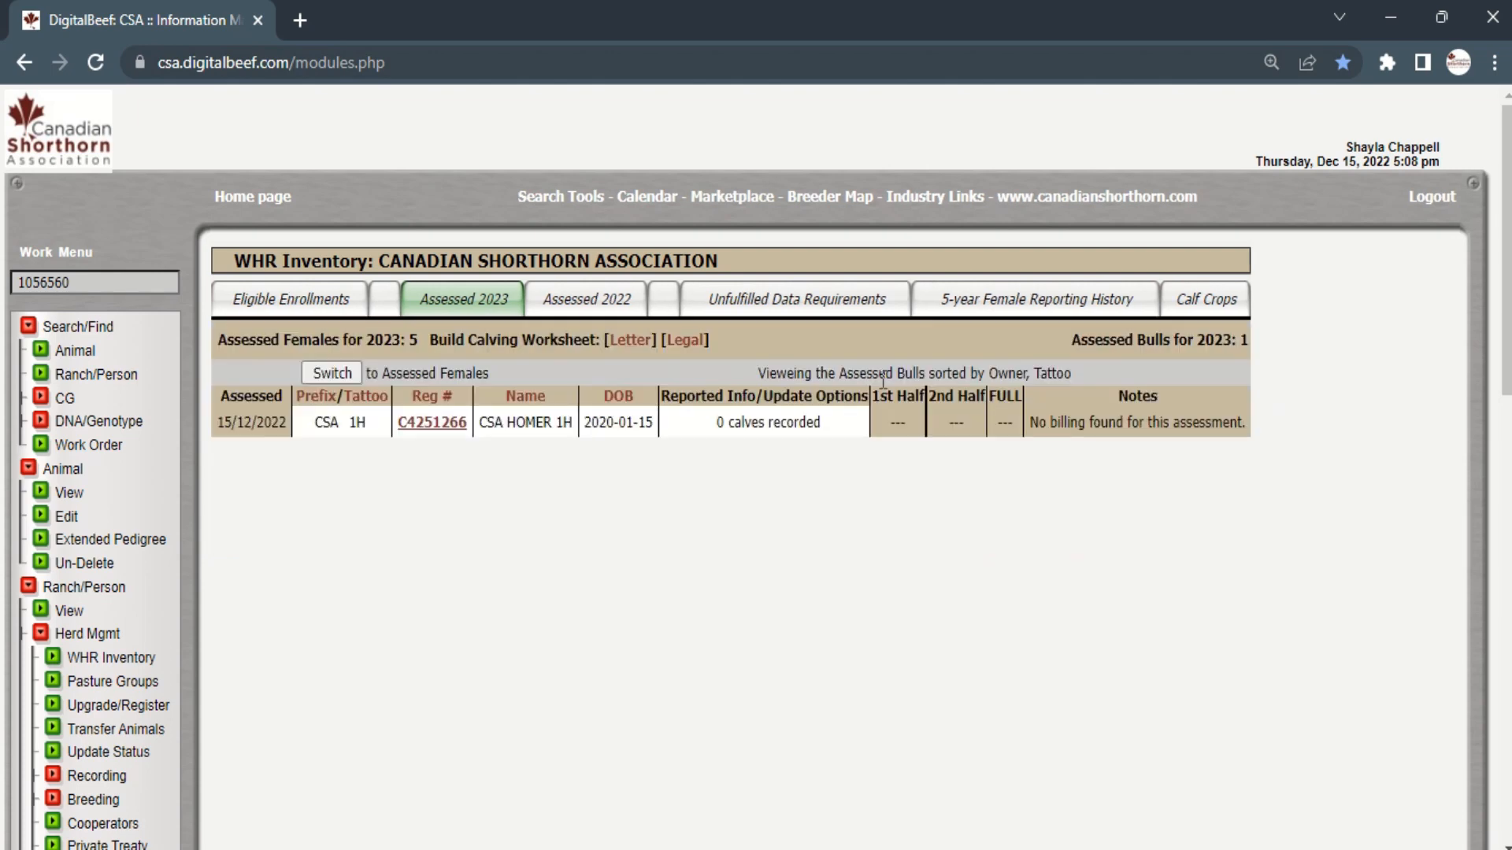
left_click(329, 378)
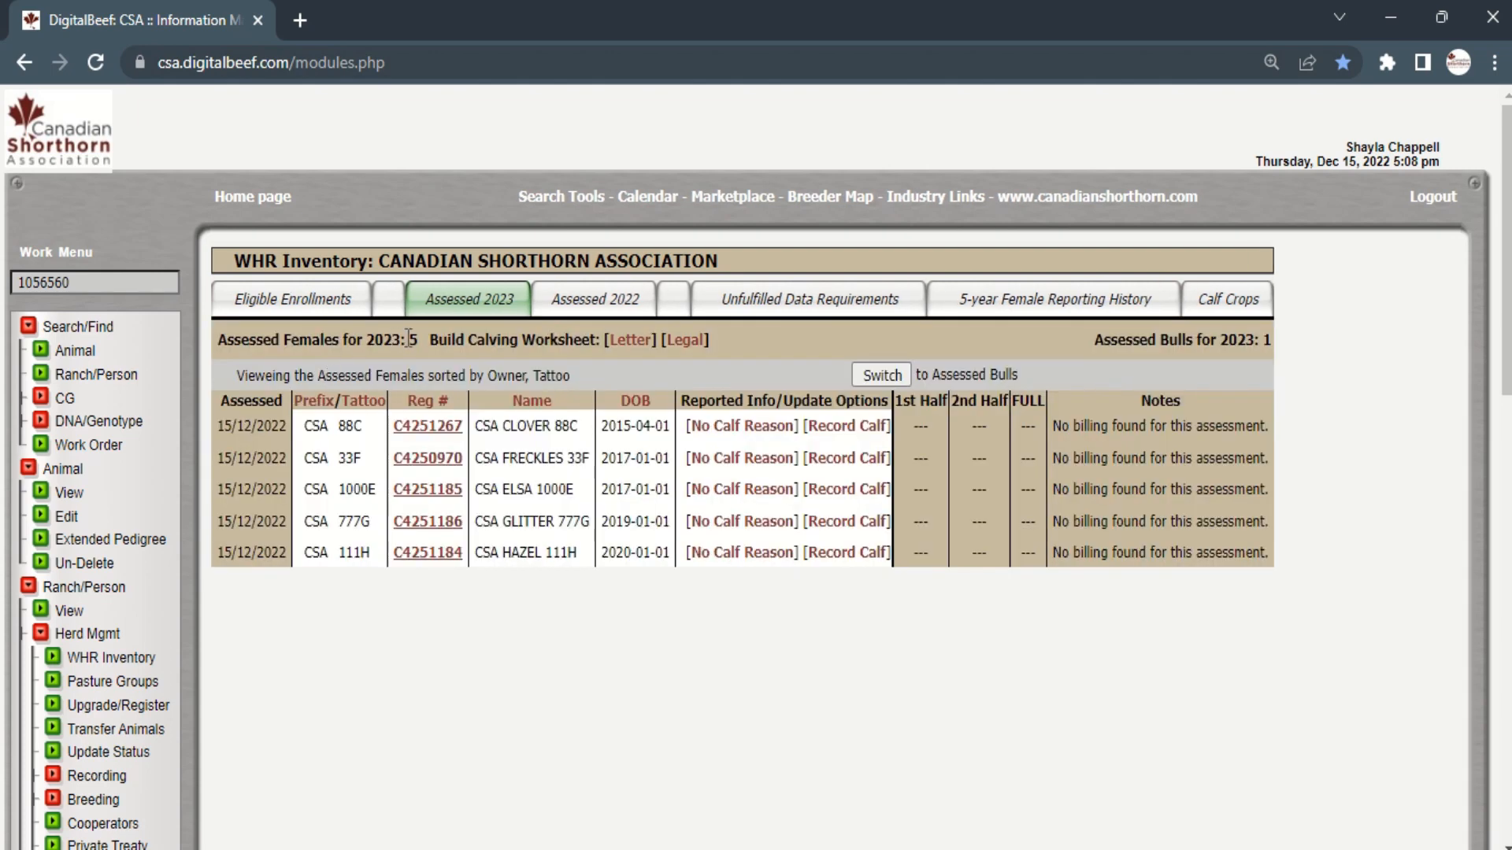
left_click(323, 309)
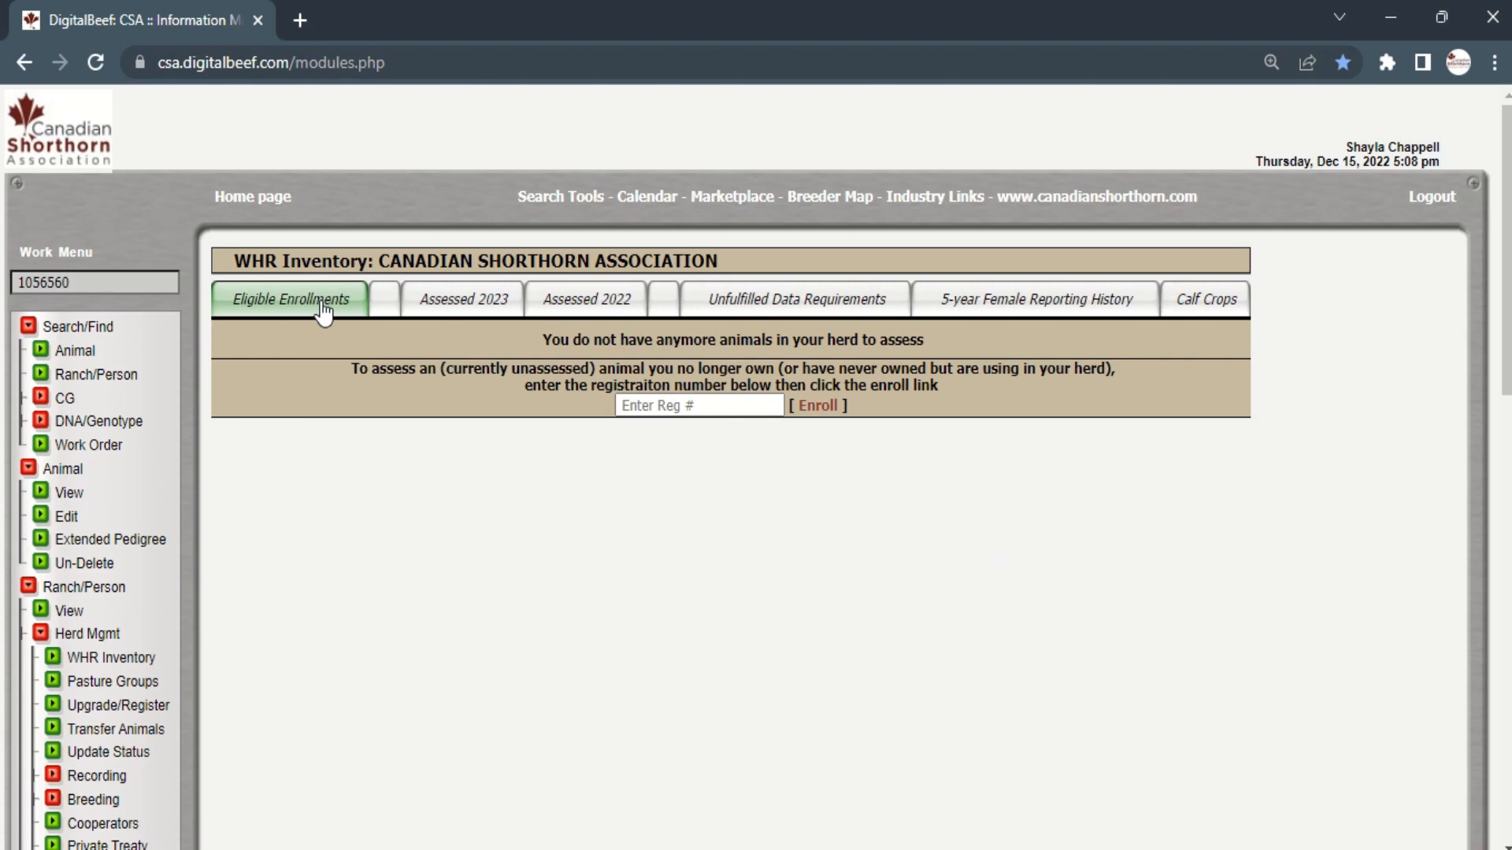
Build the legal-size calving worksheet for the 2023 assessed females and look through the generated document
left_click(418, 304)
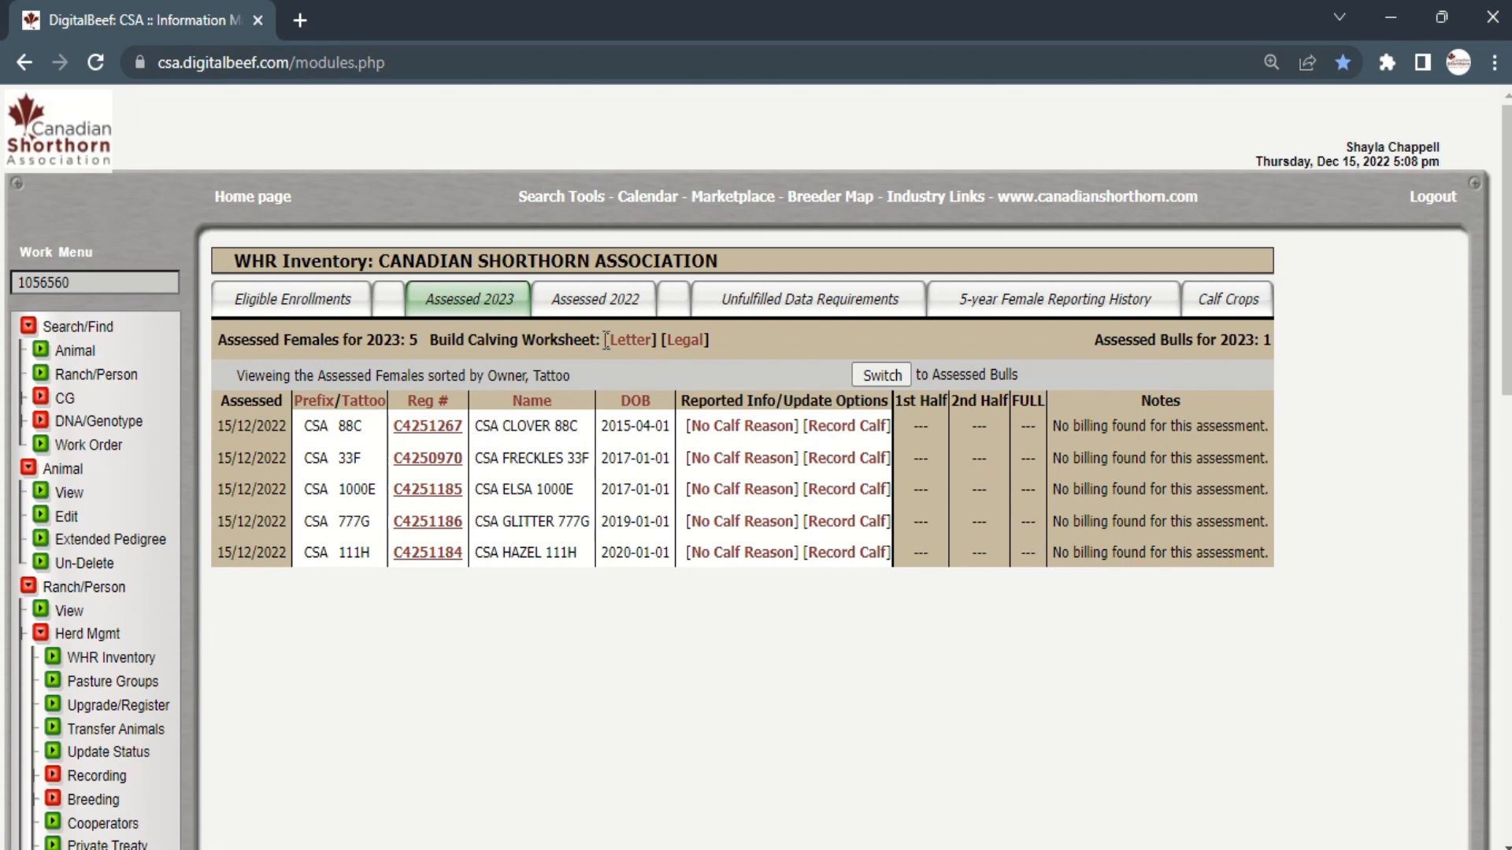
left_click(669, 345)
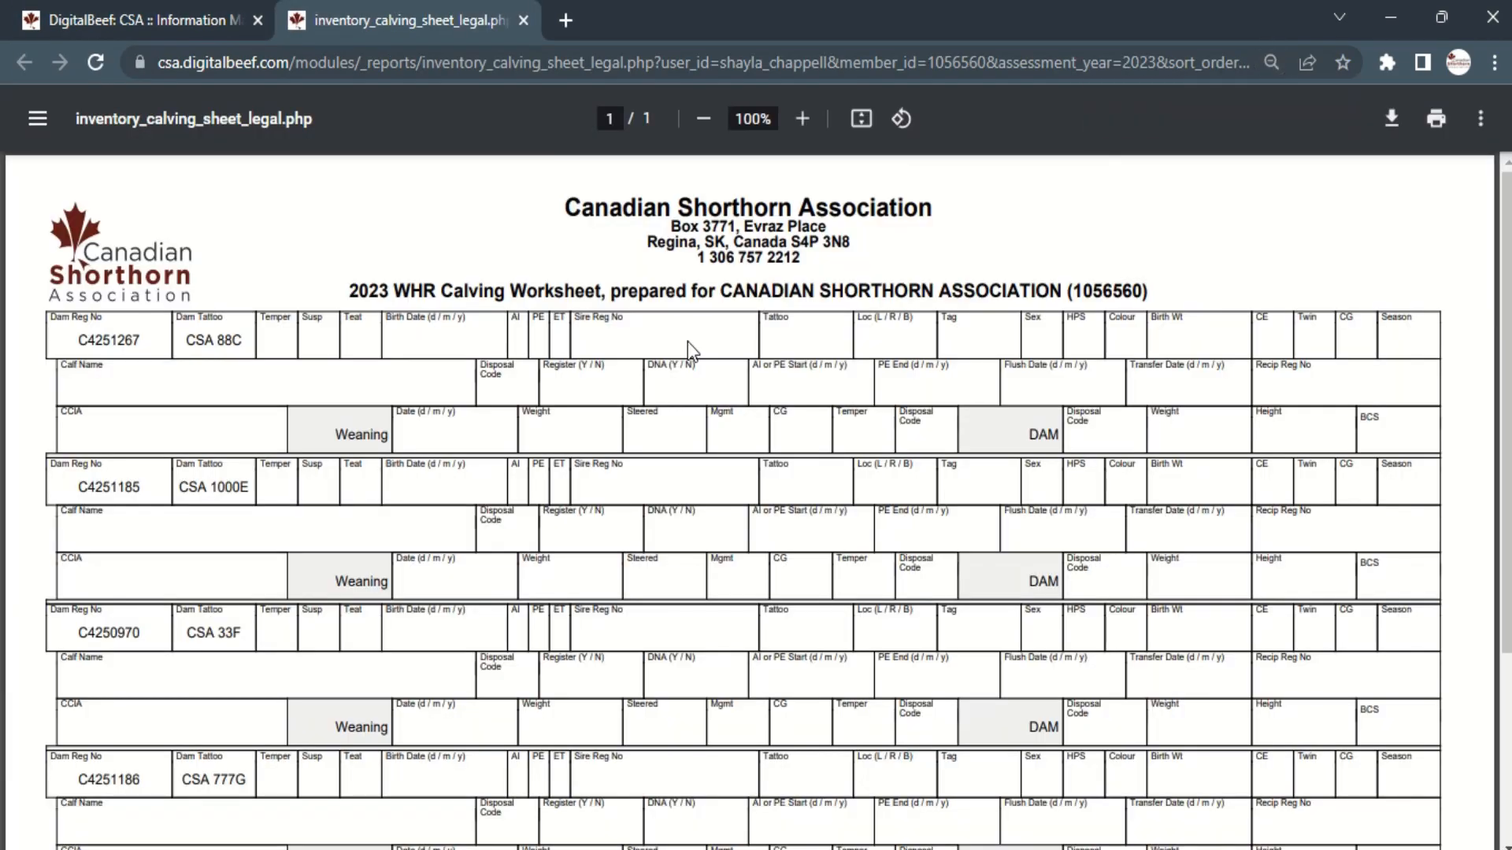
scroll(688, 342, "down", 3)
scroll(688, 340, "down", 1)
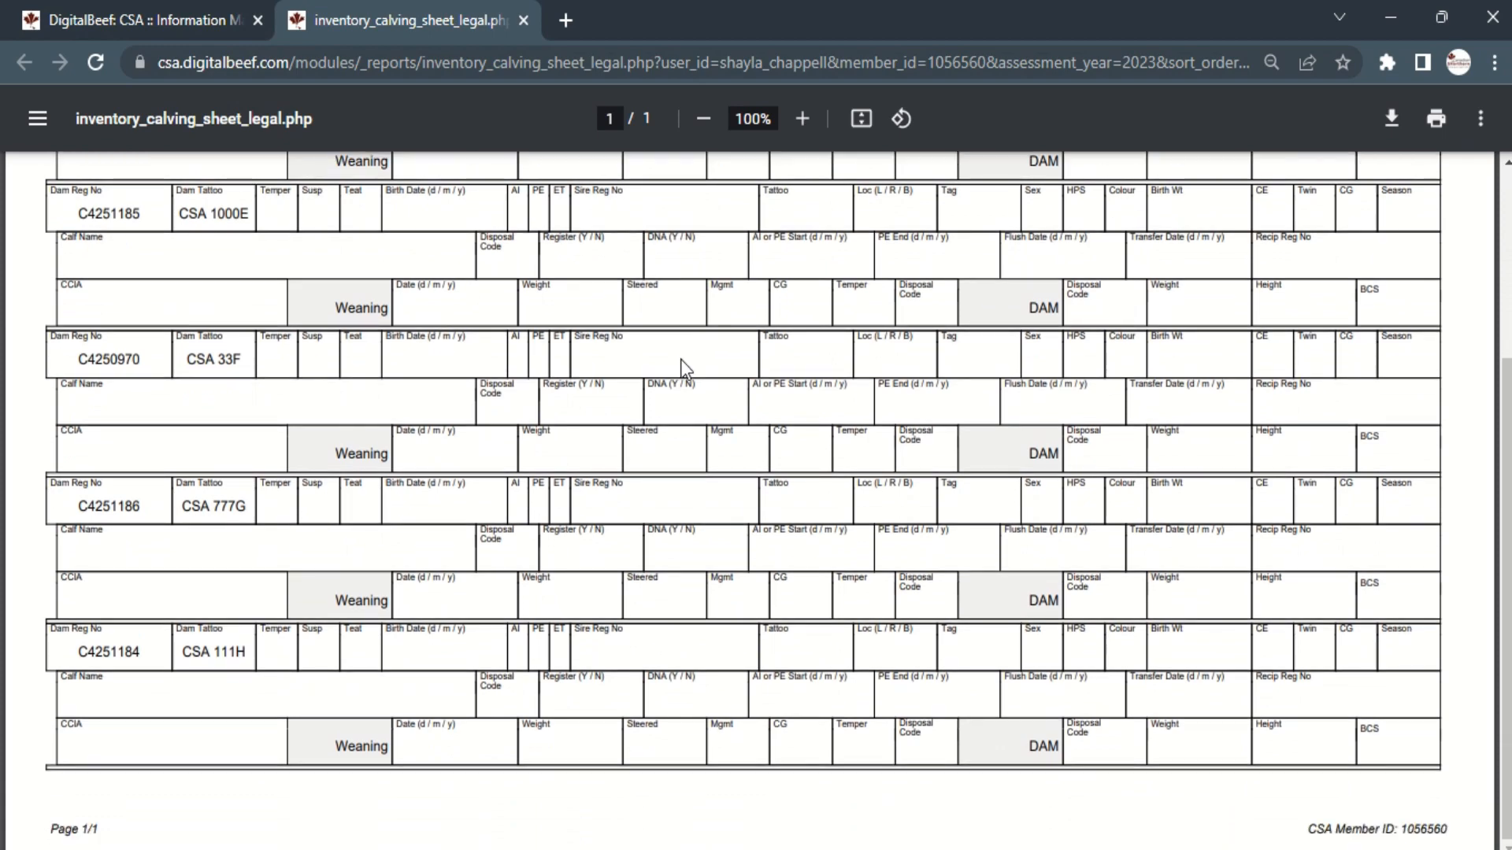
scroll(669, 608, "up", 4)
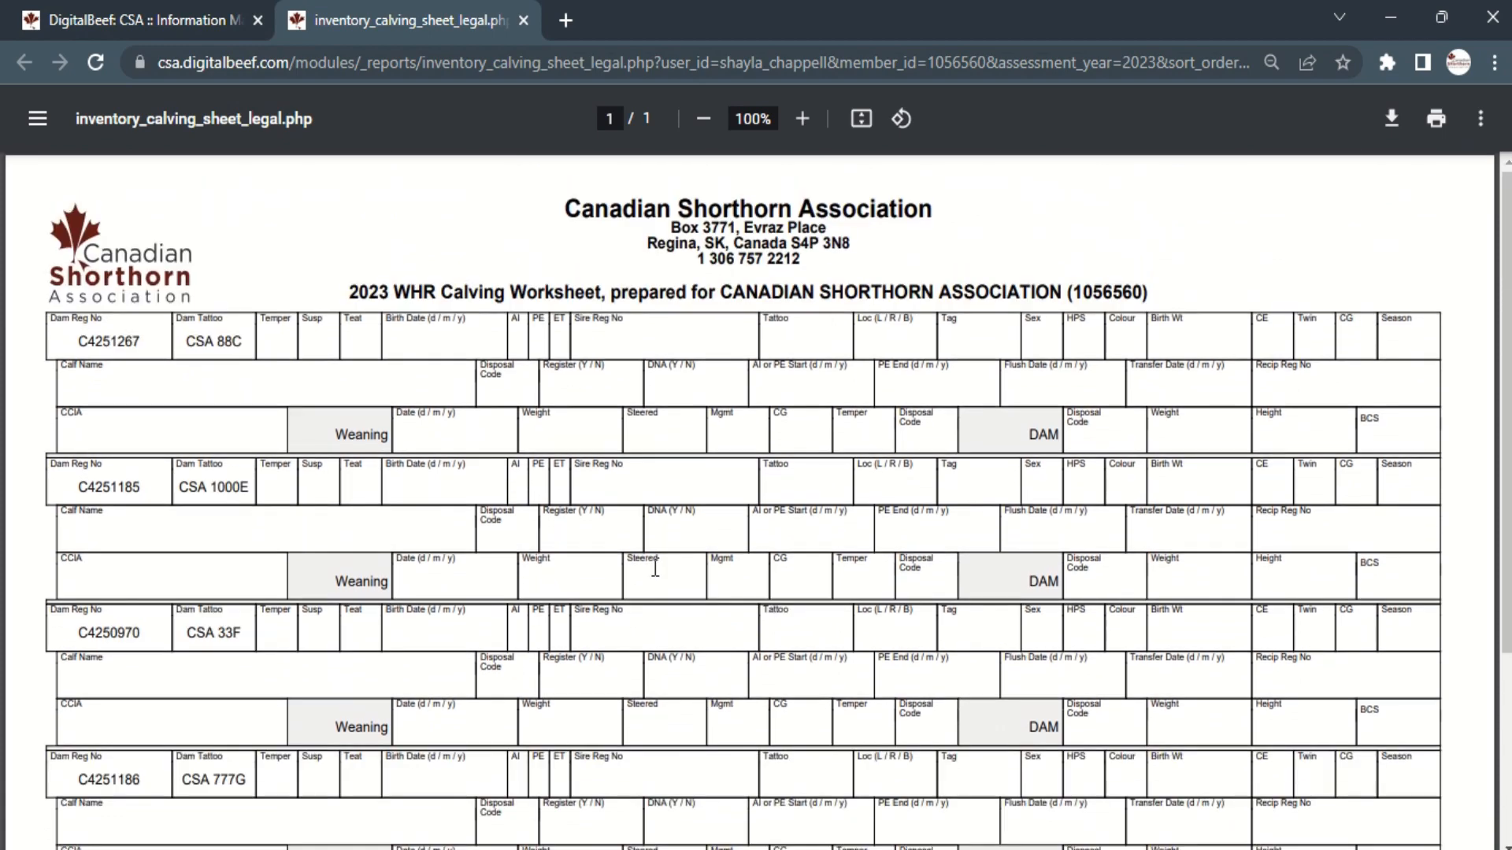